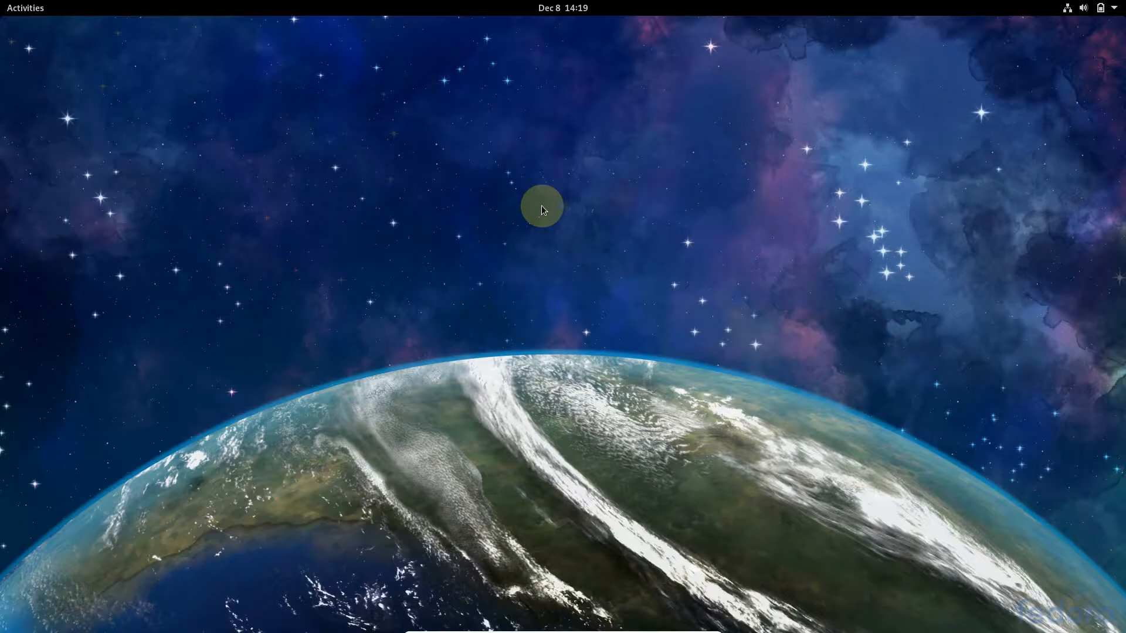
Step: Examine the calendar and notifications, followed by the battery and the power-off and log-out options of the system
{"action": "left_click", "coordinate": [558, 4]}
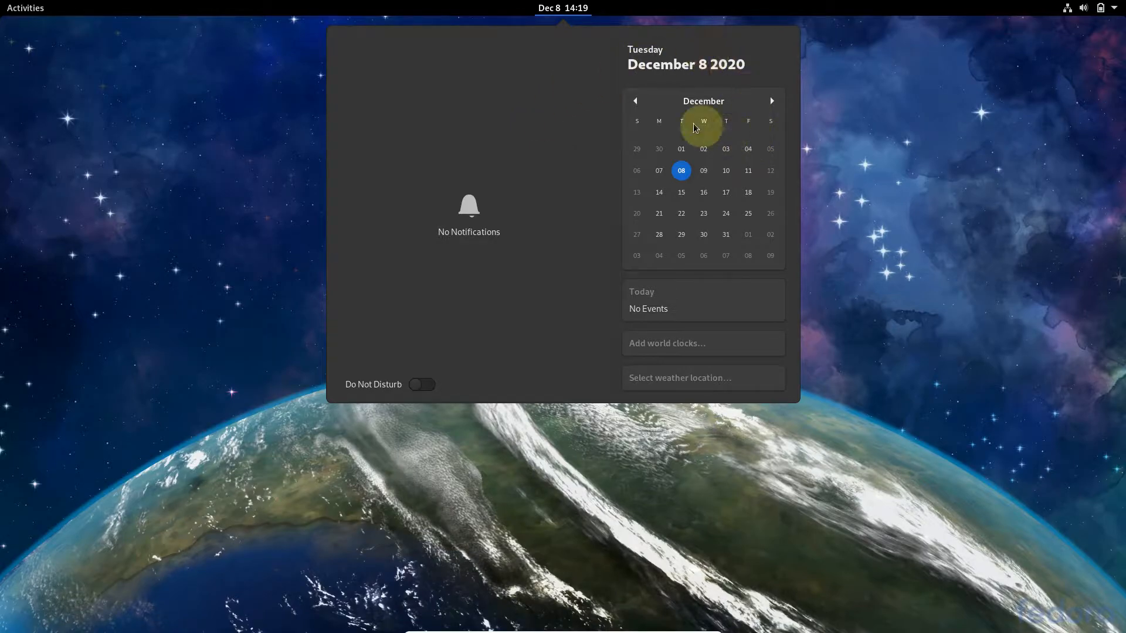
{"action": "left_click", "coordinate": [1116, 8]}
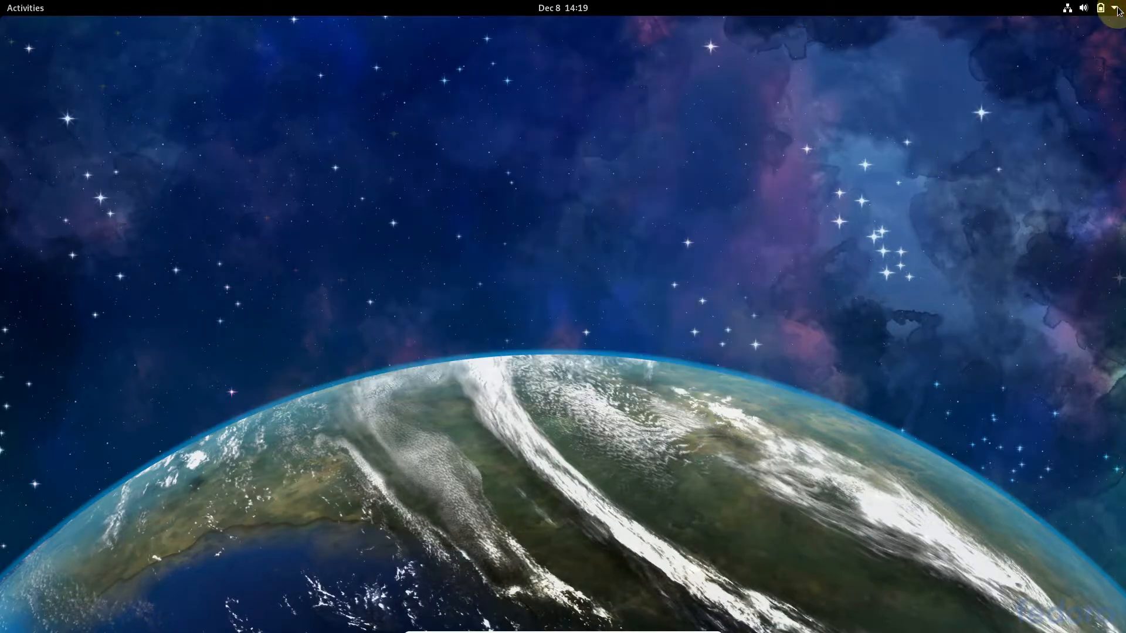
{"action": "left_click", "coordinate": [1117, 9]}
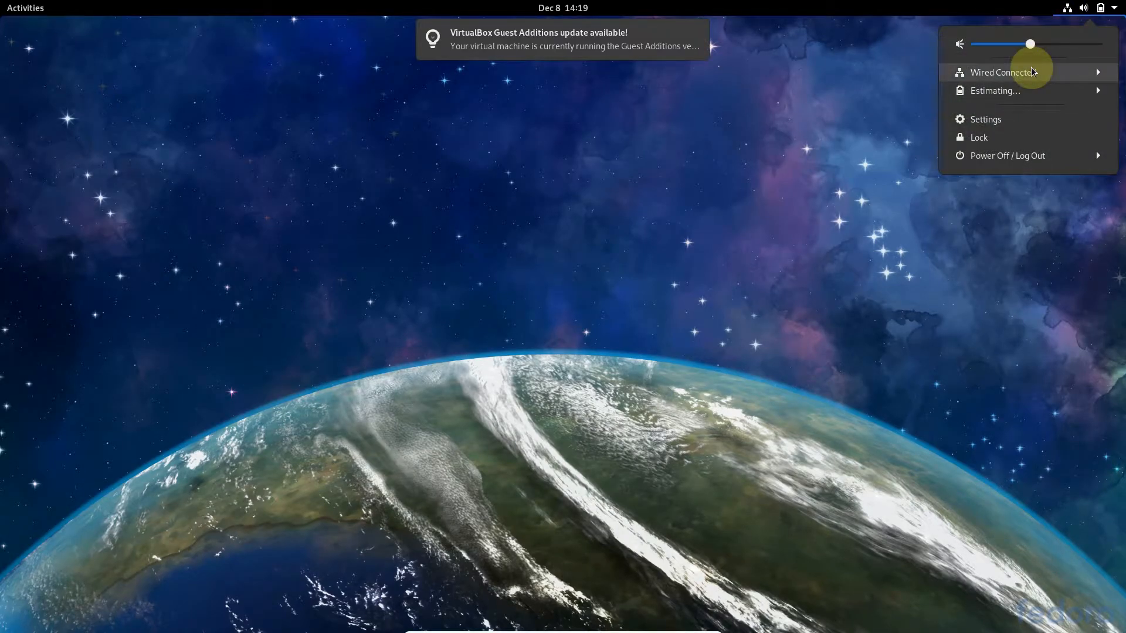
{"action": "left_click", "coordinate": [1023, 90]}
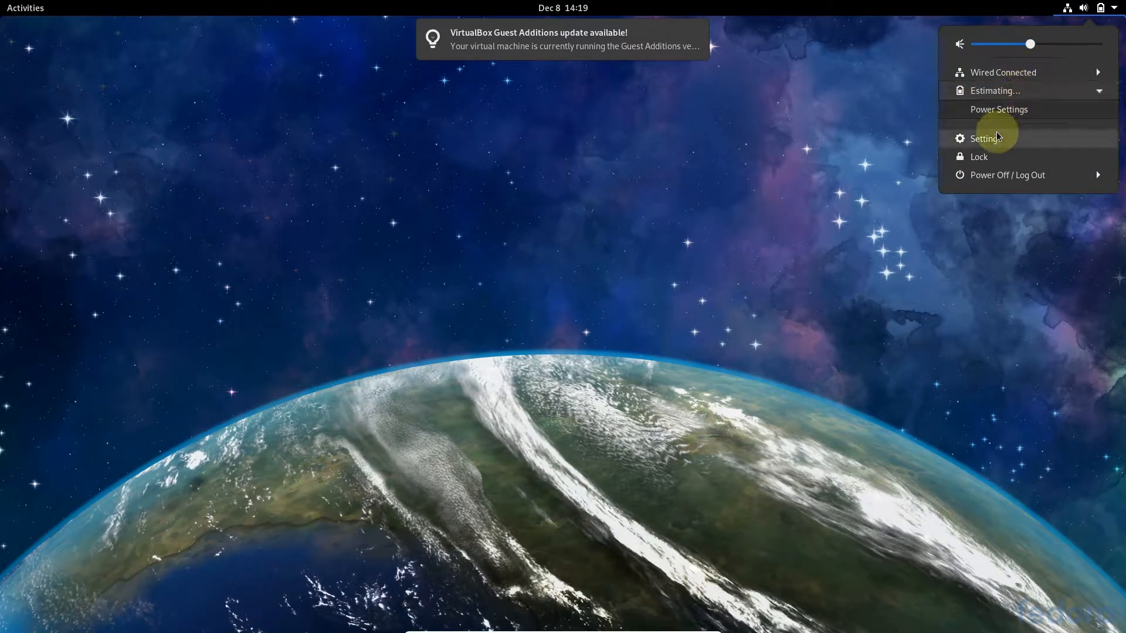
{"action": "left_click", "coordinate": [982, 175]}
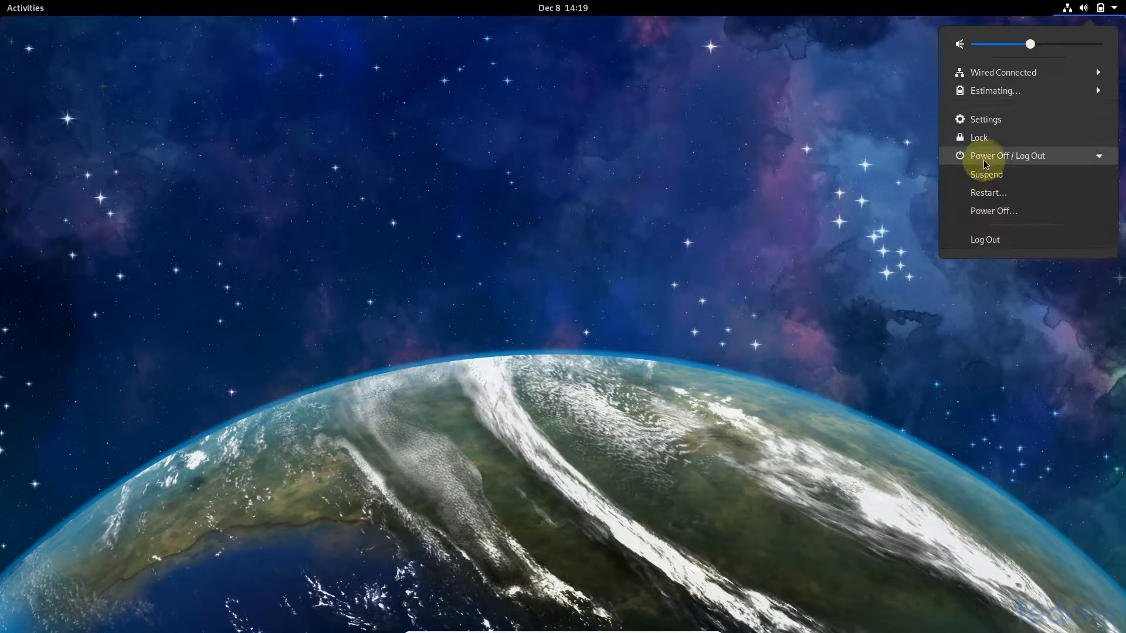
Step: Change the desktop background in the system settings to the blue geometric wallpaper
{"action": "left_click", "coordinate": [989, 119]}
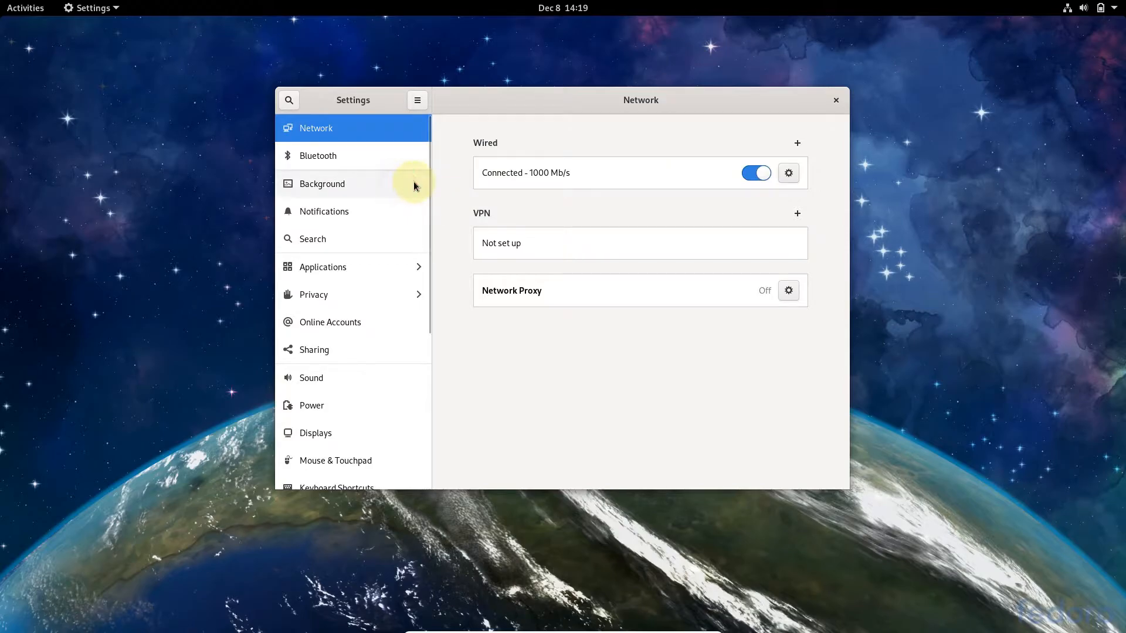
{"action": "left_click", "coordinate": [351, 187]}
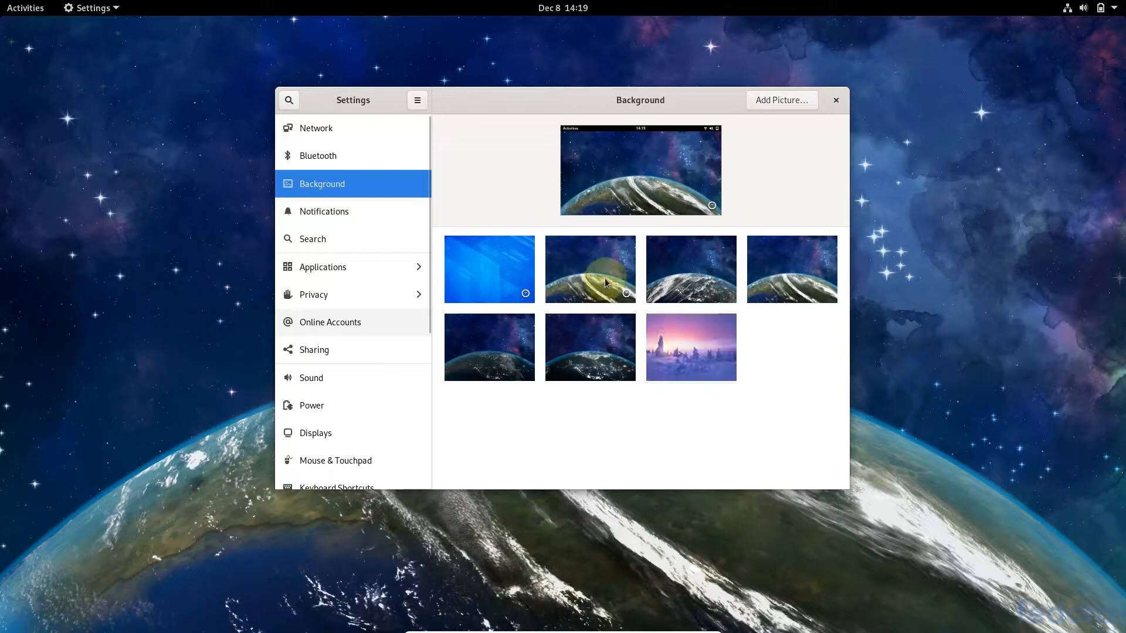
{"action": "left_click", "coordinate": [575, 289]}
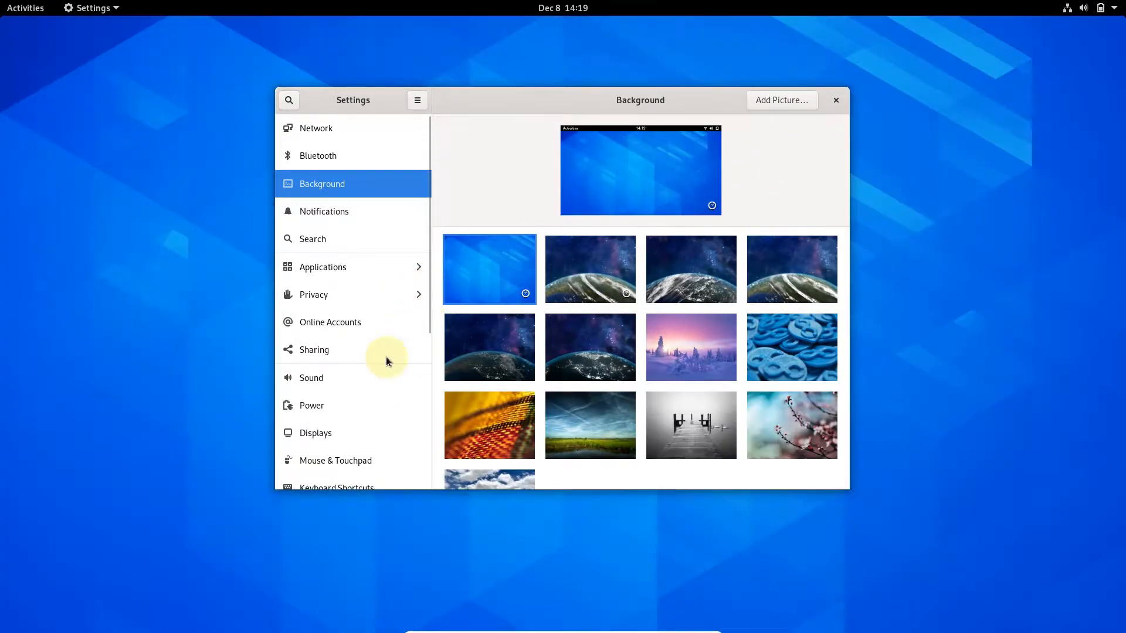
Step: Examine the Power and Displays settings, including Night Light
{"action": "scroll", "coordinate": [360, 390], "scroll_direction": "down", "scroll_amount": 3}
{"action": "left_click", "coordinate": [344, 332]}
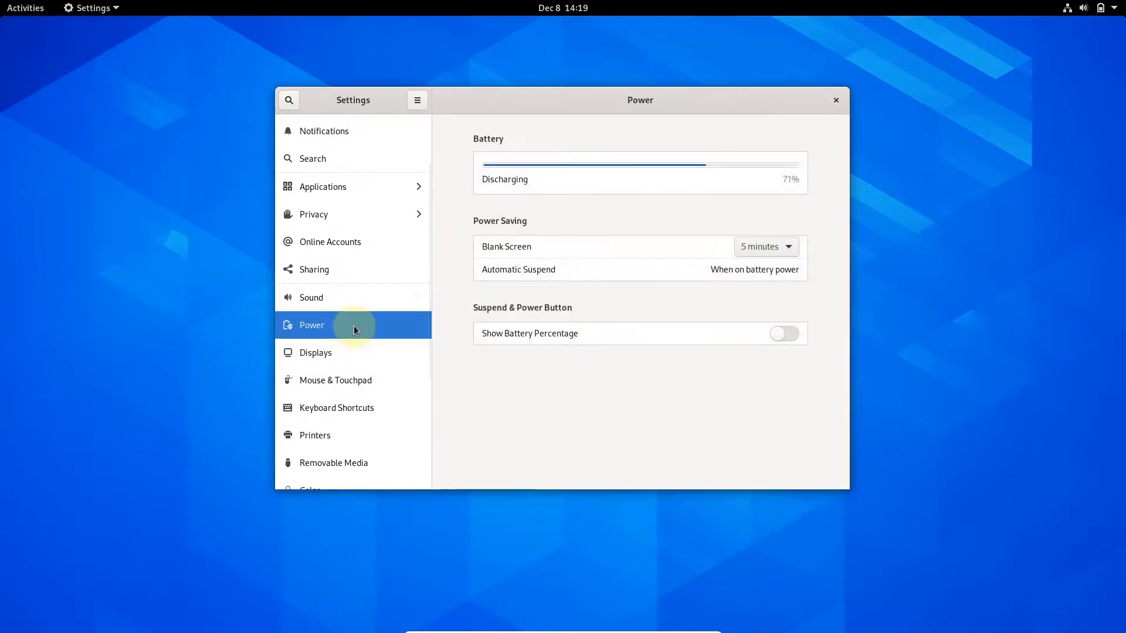
{"action": "scroll", "coordinate": [425, 248], "scroll_direction": "down", "scroll_amount": 4}
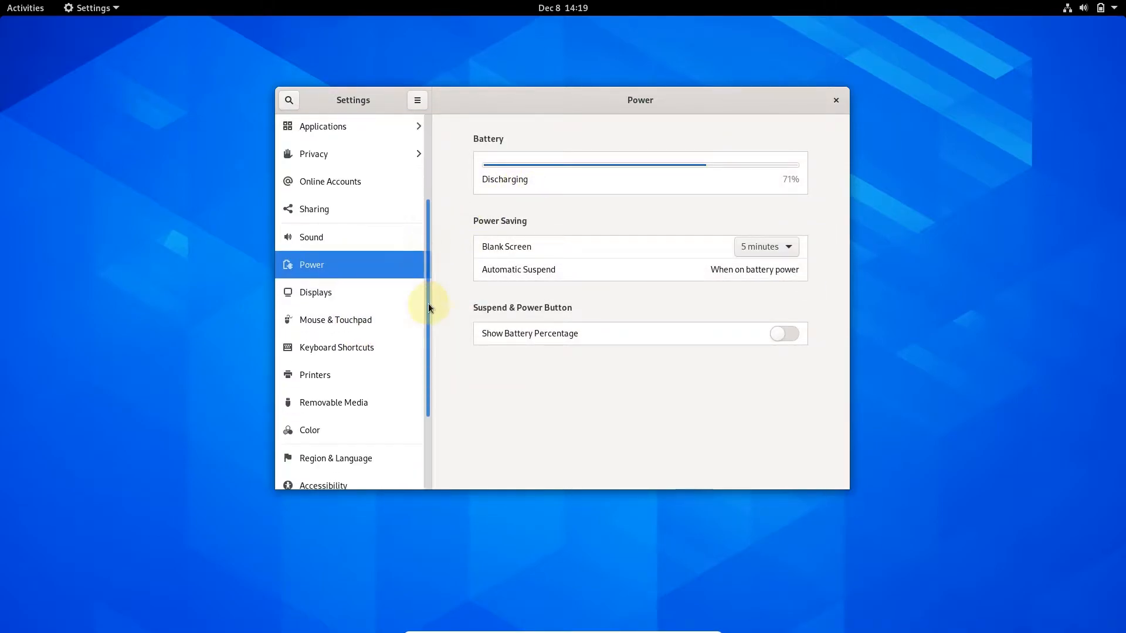
{"action": "left_click", "coordinate": [381, 251]}
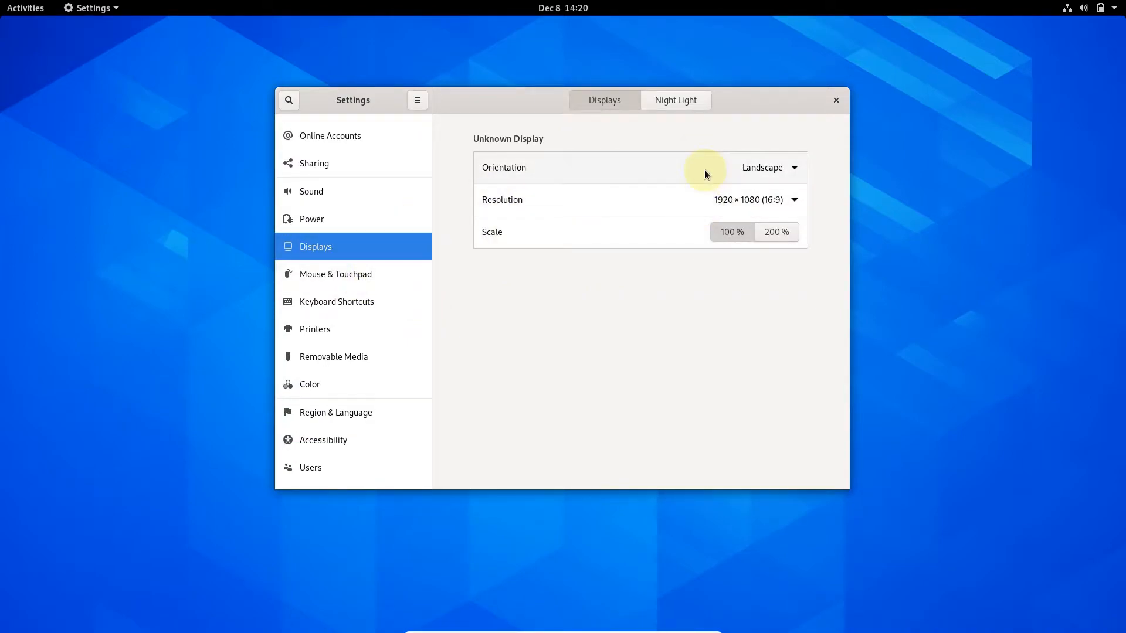
{"action": "left_click", "coordinate": [682, 100]}
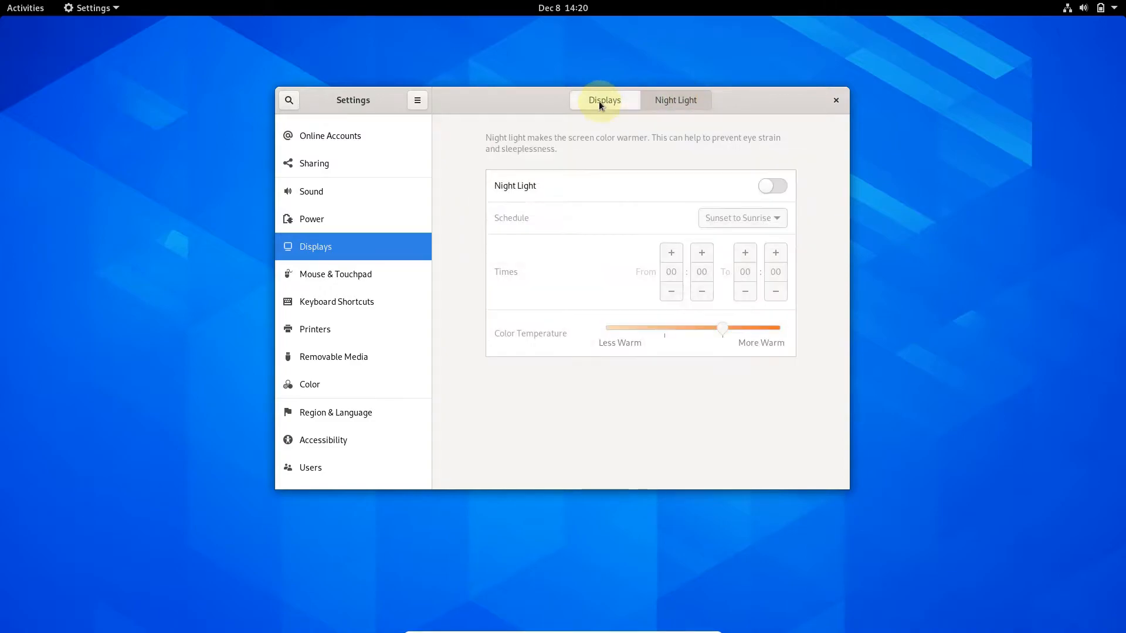
Step: Look through the Mouse & Touchpad, Keyboard Shortcuts, Removable Media, Date & Time and About settings, and close Settings
{"action": "left_click", "coordinate": [419, 274]}
{"action": "scroll", "coordinate": [427, 270], "scroll_direction": "down", "scroll_amount": 2}
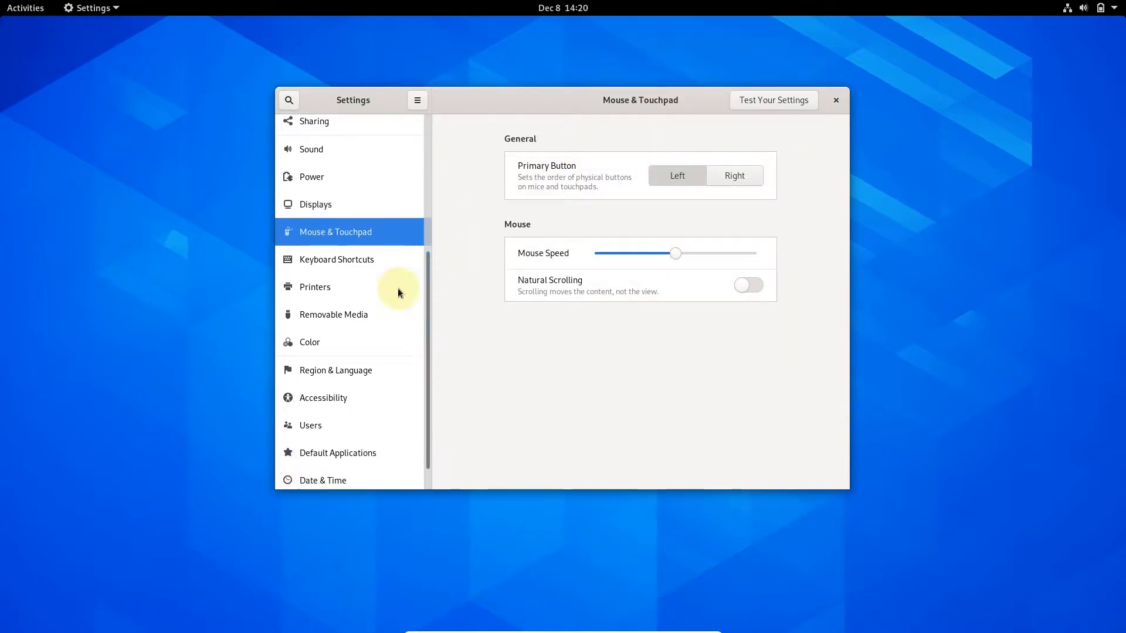
{"action": "left_click", "coordinate": [407, 263]}
{"action": "scroll", "coordinate": [429, 293], "scroll_direction": "down", "scroll_amount": 1}
{"action": "left_click", "coordinate": [396, 284]}
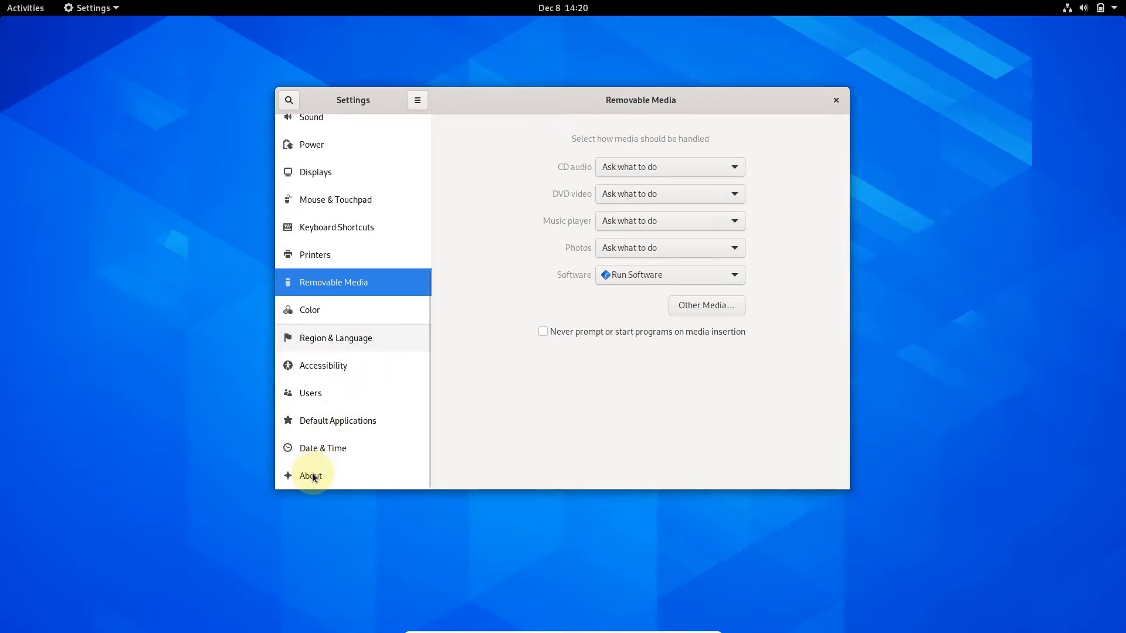
{"action": "left_click", "coordinate": [299, 451]}
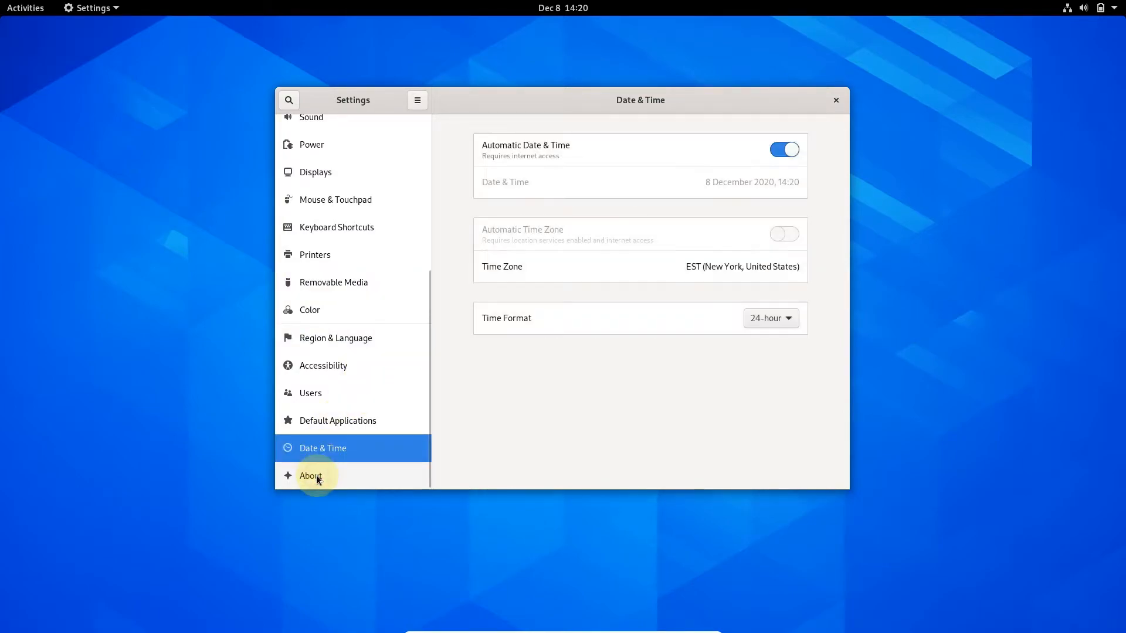
{"action": "left_click", "coordinate": [317, 477]}
{"action": "left_click", "coordinate": [837, 101]}
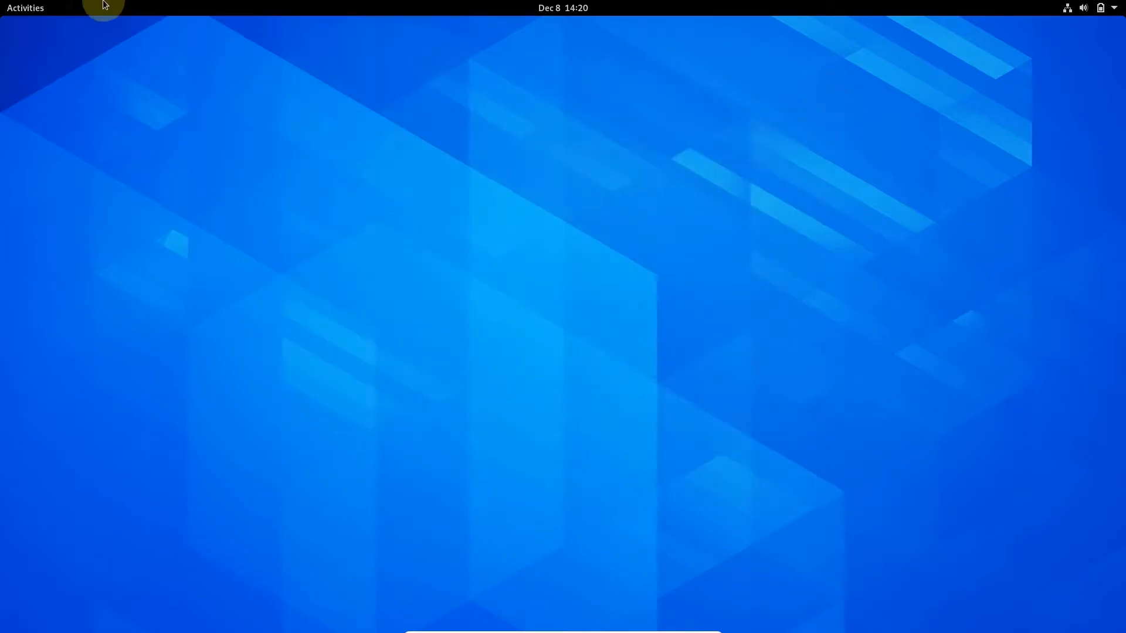
Step: Browse the installed applications, switch to the Software app and dismiss its welcome screen
{"action": "mouse_move", "coordinate": [3, 6]}
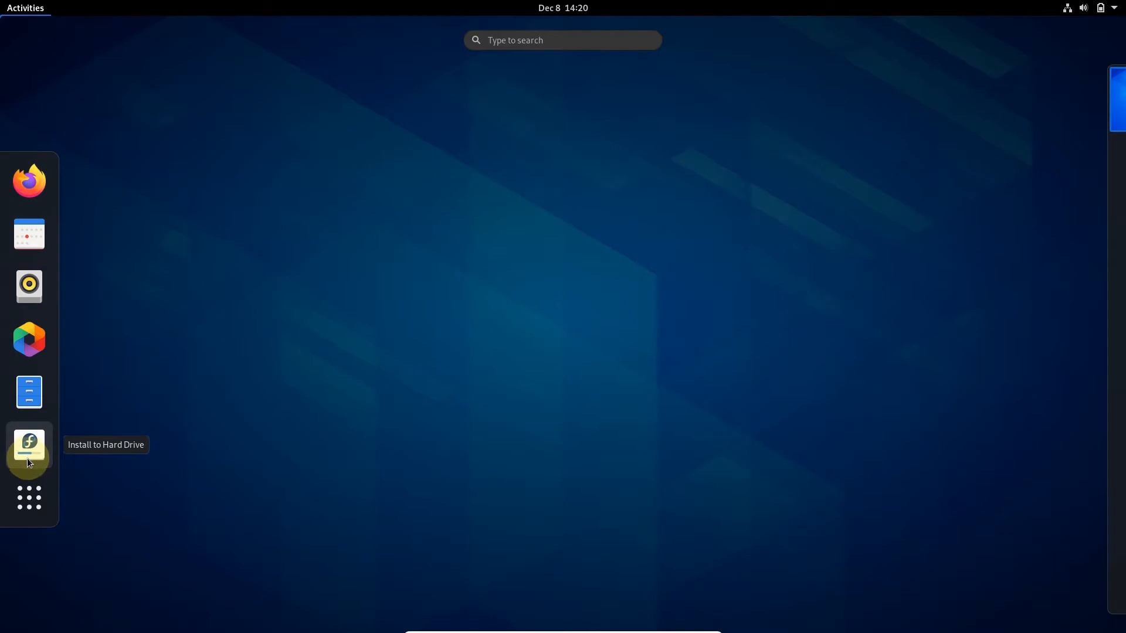
{"action": "left_click", "coordinate": [28, 494]}
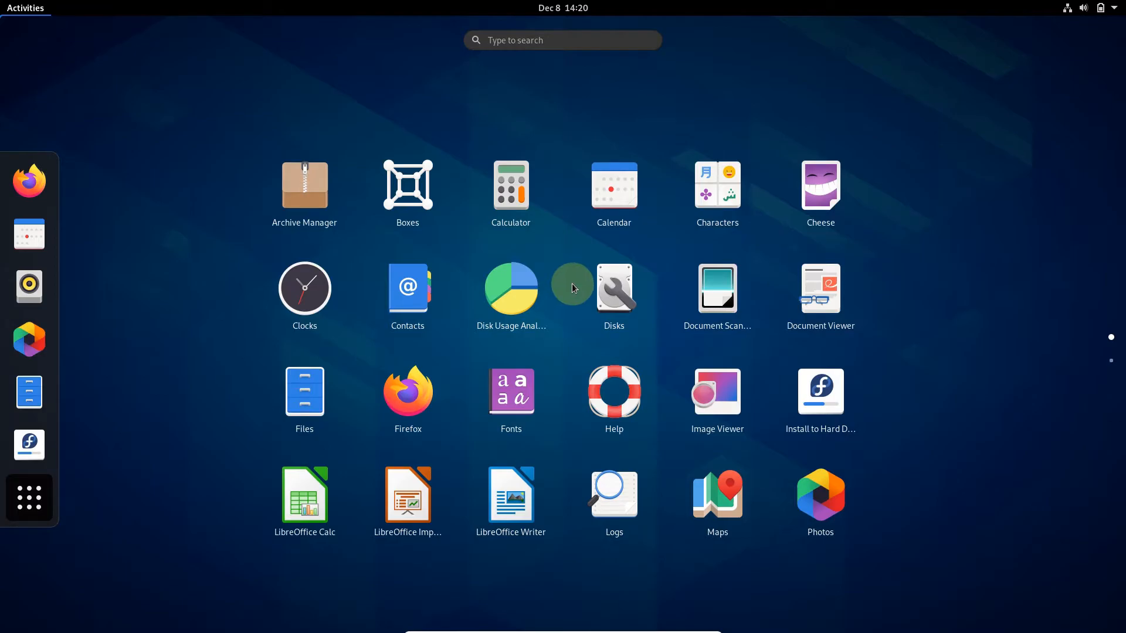
{"action": "scroll", "coordinate": [572, 283], "scroll_direction": "down", "scroll_amount": 1}
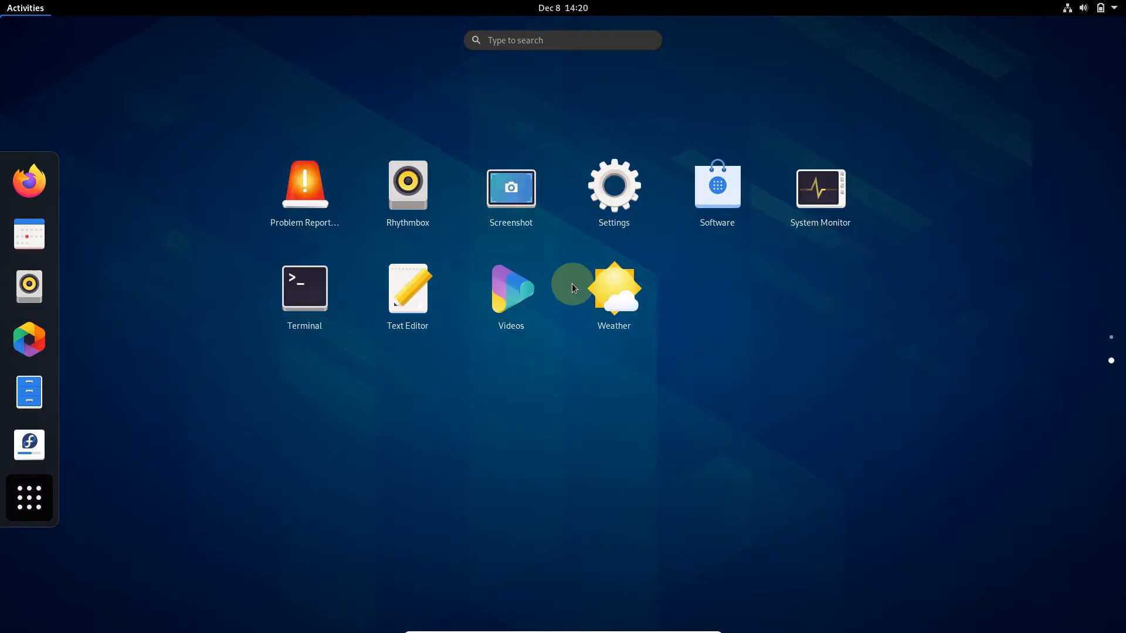
{"action": "left_click", "coordinate": [696, 203]}
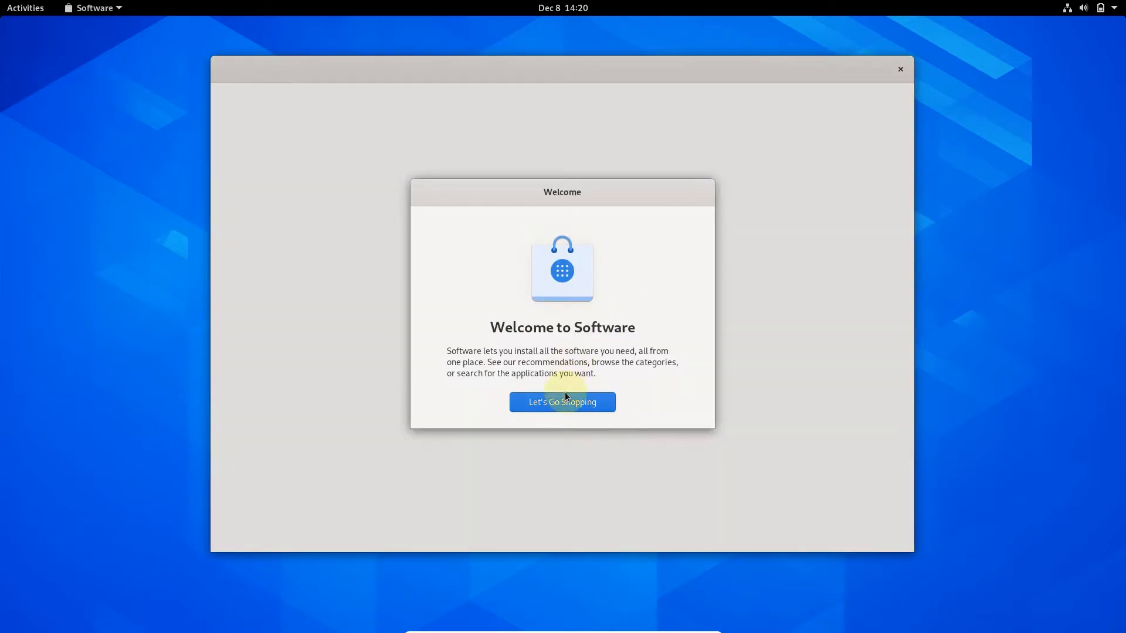
{"action": "left_click", "coordinate": [565, 401]}
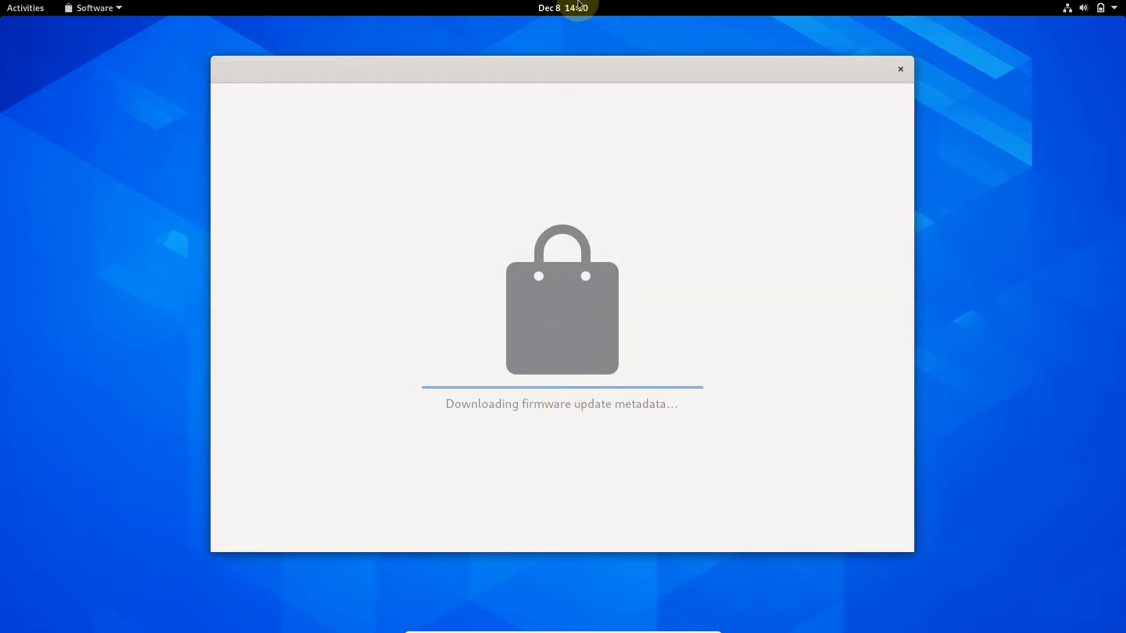
Step: Install GNOME Tweaks from the search results for "tweaks"
{"action": "mouse_move", "coordinate": [583, 6]}
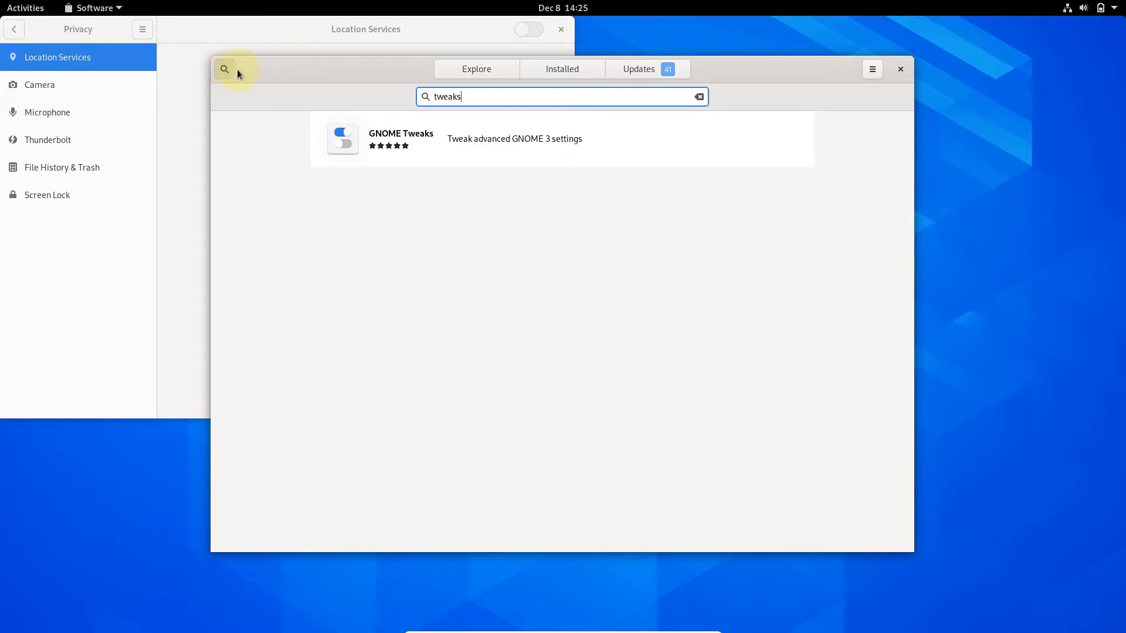
{"action": "left_click", "coordinate": [458, 129]}
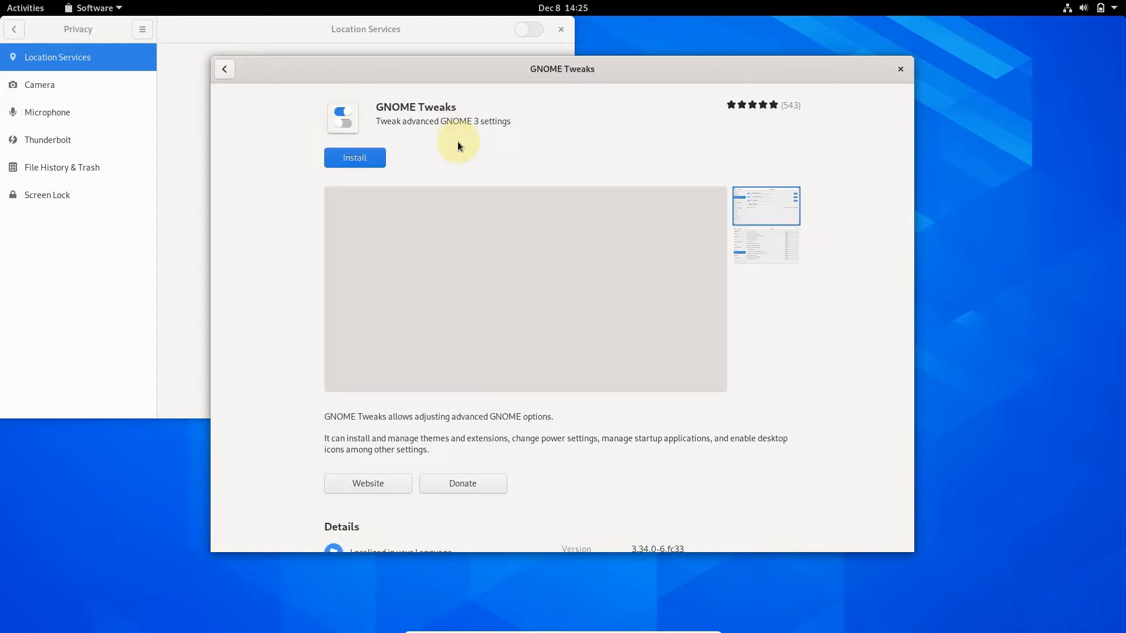
{"action": "left_click", "coordinate": [336, 160]}
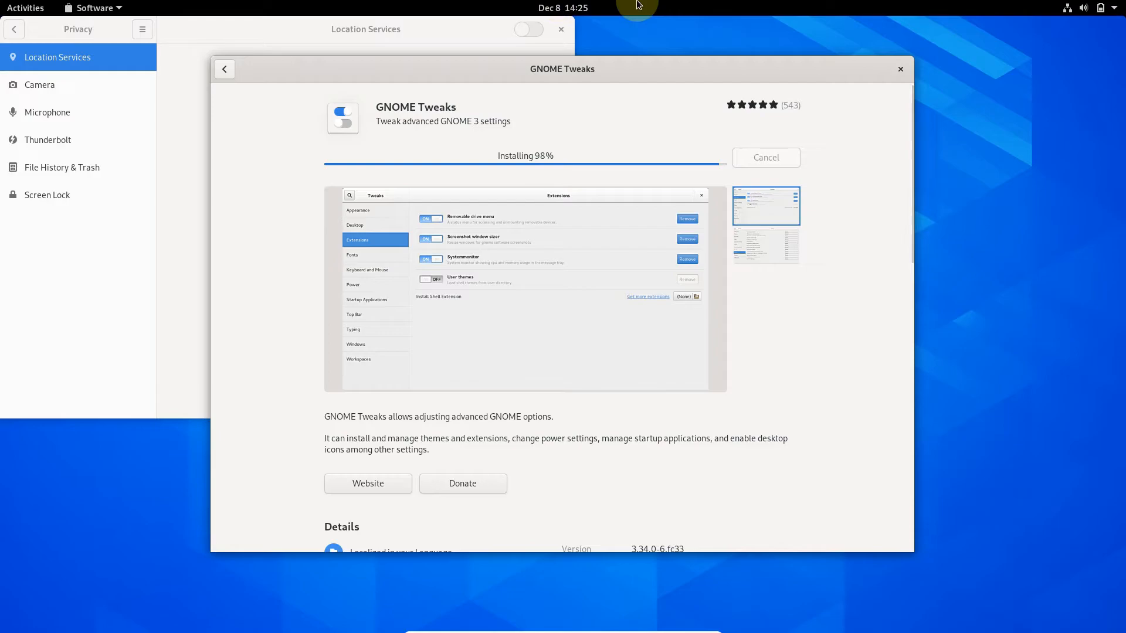
{"action": "mouse_move", "coordinate": [631, 11]}
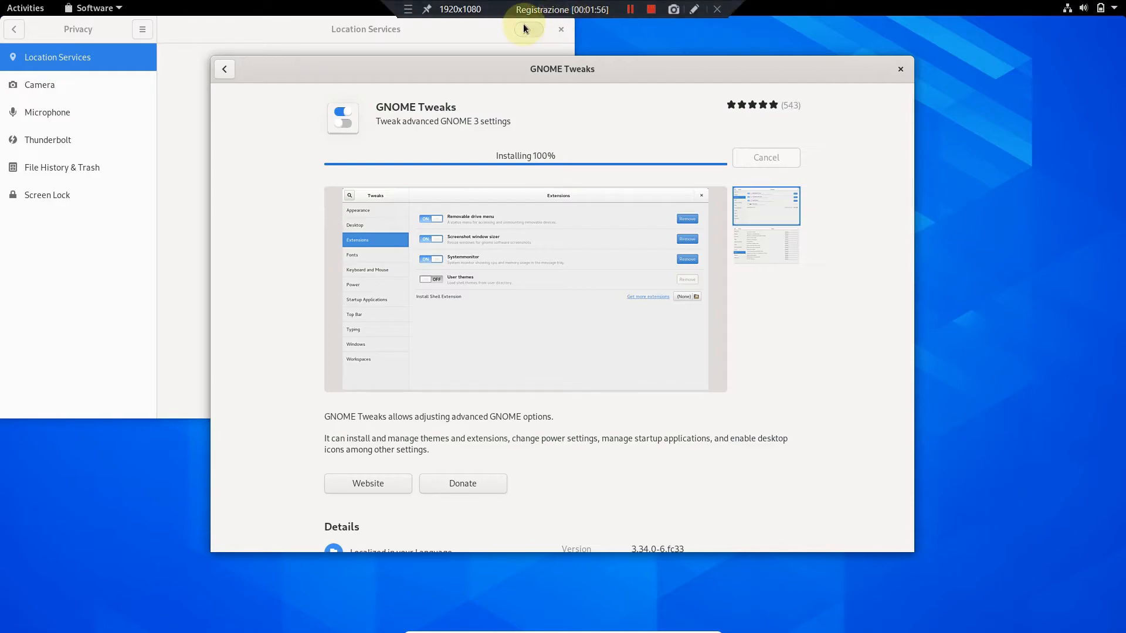
Step: Review the Camera and Microphone privacy settings and return to the GNOME Tweaks page in Software
{"action": "left_click", "coordinate": [241, 29]}
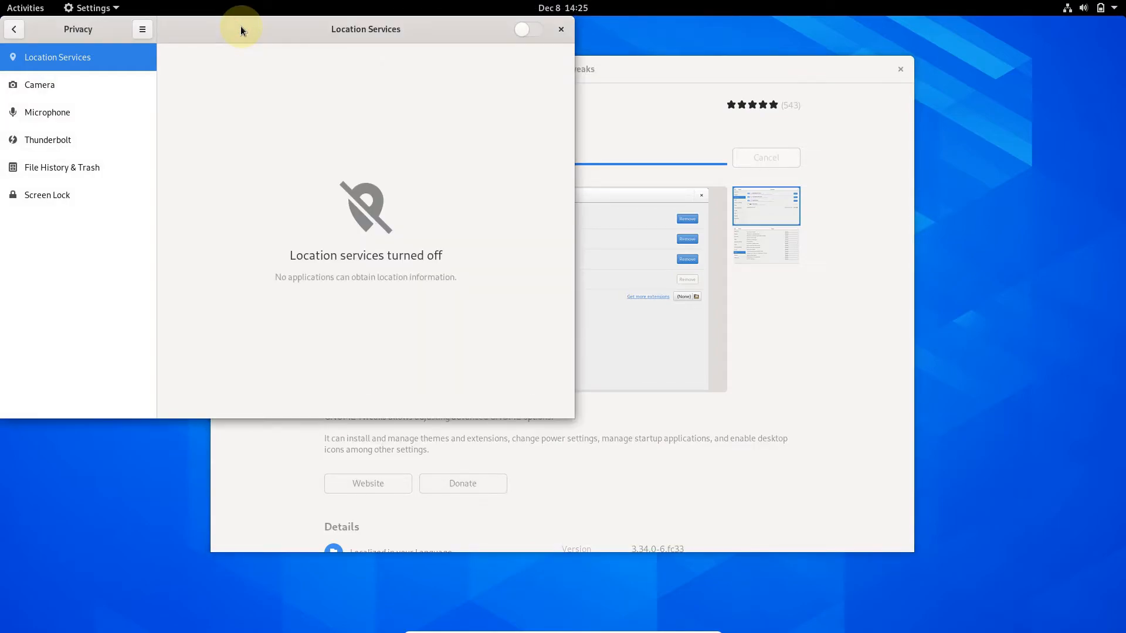
{"action": "left_click", "coordinate": [115, 75]}
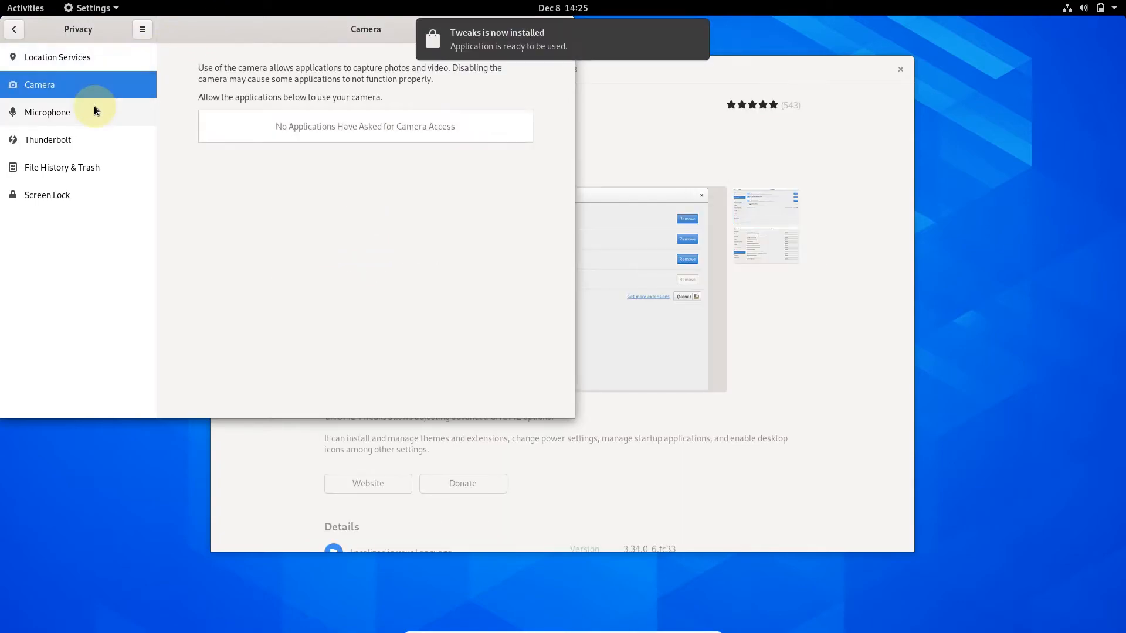
{"action": "left_click", "coordinate": [94, 107]}
{"action": "left_click_drag", "start_coordinate": [291, 33], "coordinate": [316, 170]}
{"action": "left_click", "coordinate": [586, 166]}
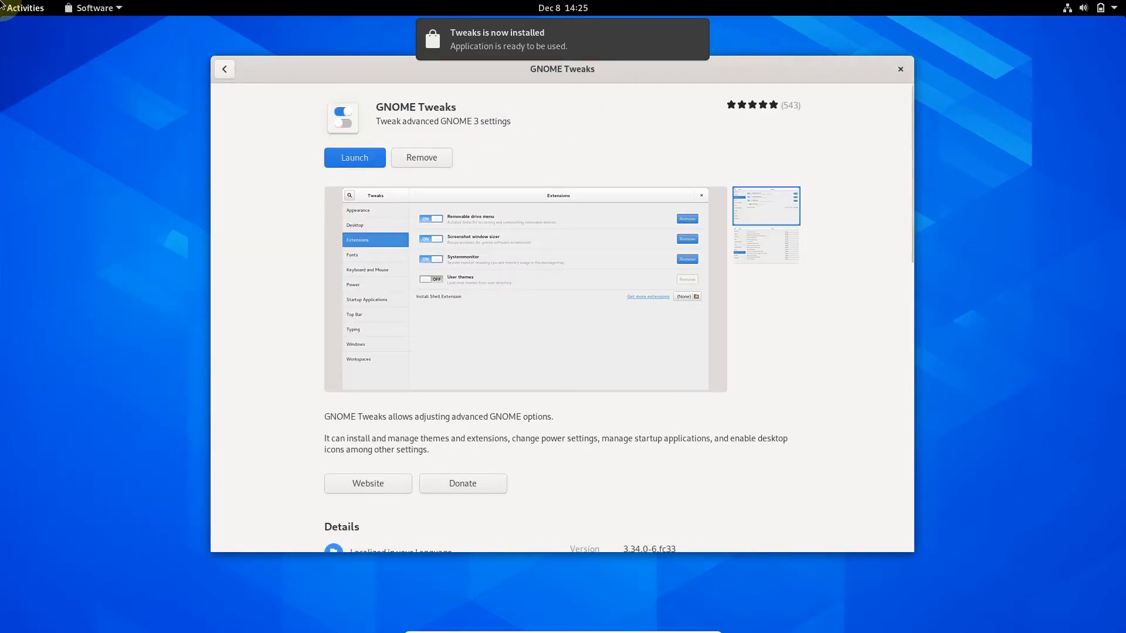
Step: Launch GNOME Tweaks, move its window nearer the screen centre and review the Extensions, Keyboard & Mouse and Startup Applications settings
{"action": "left_click", "coordinate": [358, 160]}
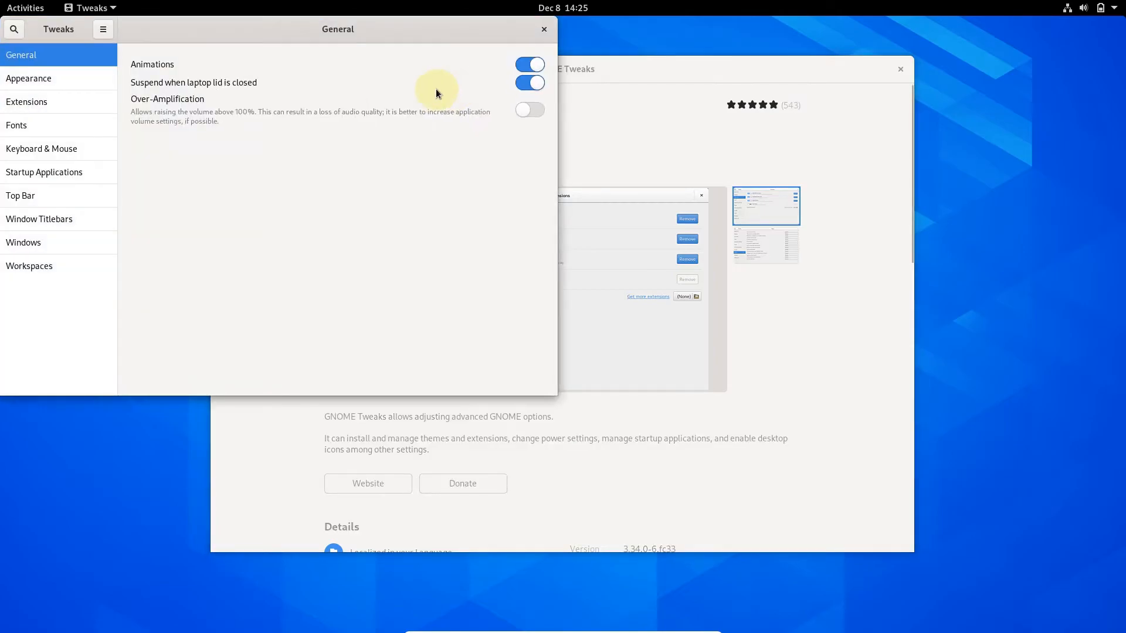
{"action": "left_click_drag", "start_coordinate": [323, 43], "coordinate": [555, 73]}
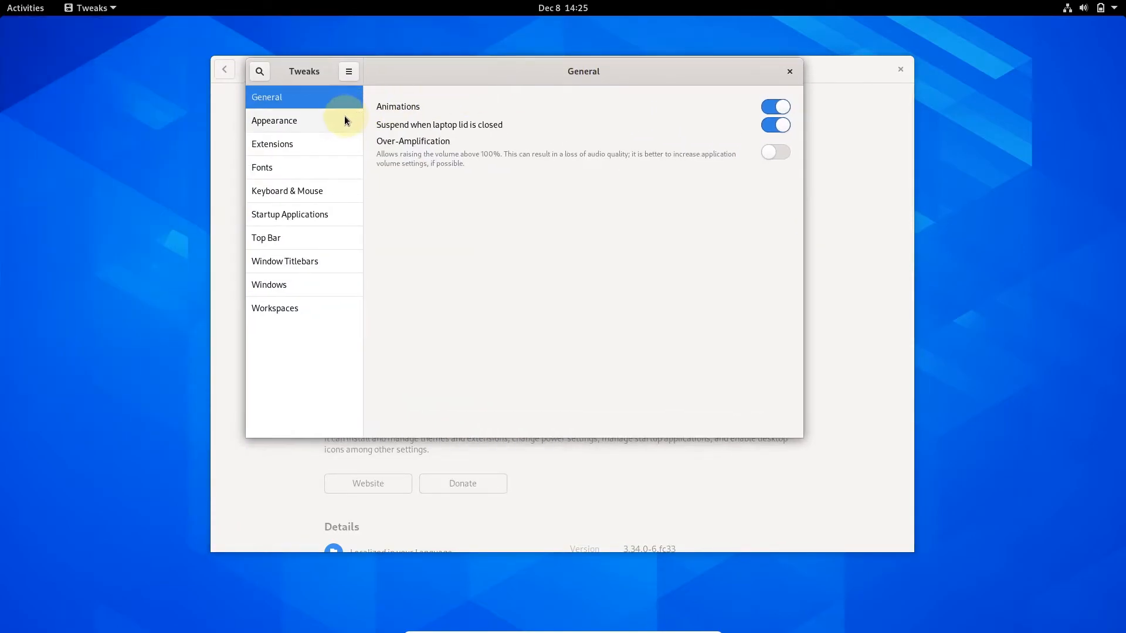
{"action": "left_click", "coordinate": [300, 143]}
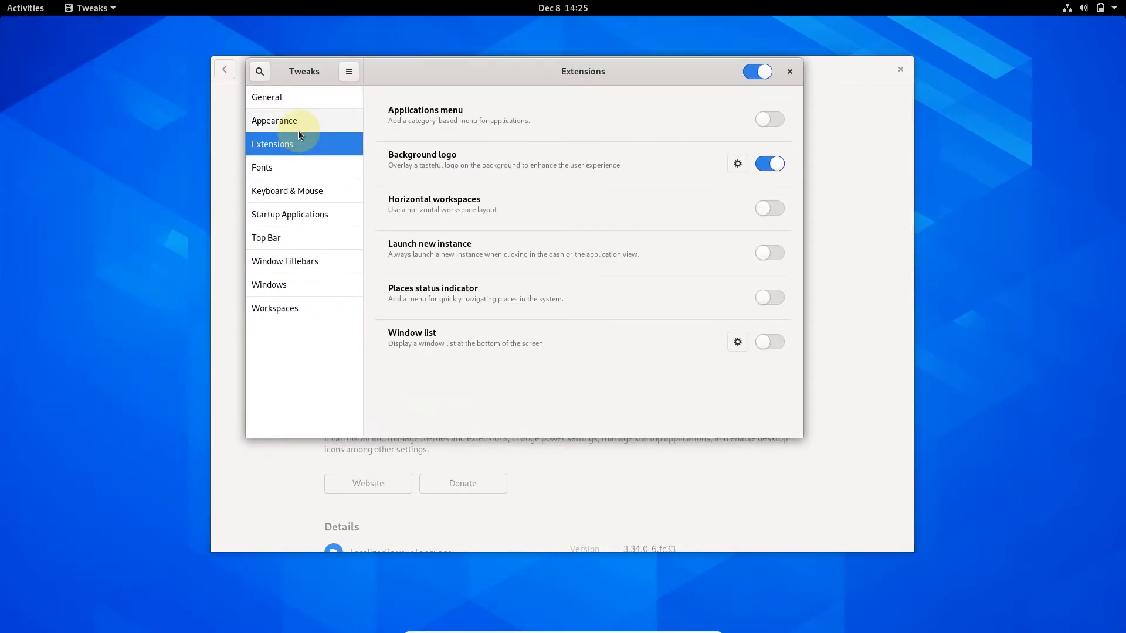
{"action": "left_click", "coordinate": [283, 192]}
{"action": "left_click", "coordinate": [288, 216]}
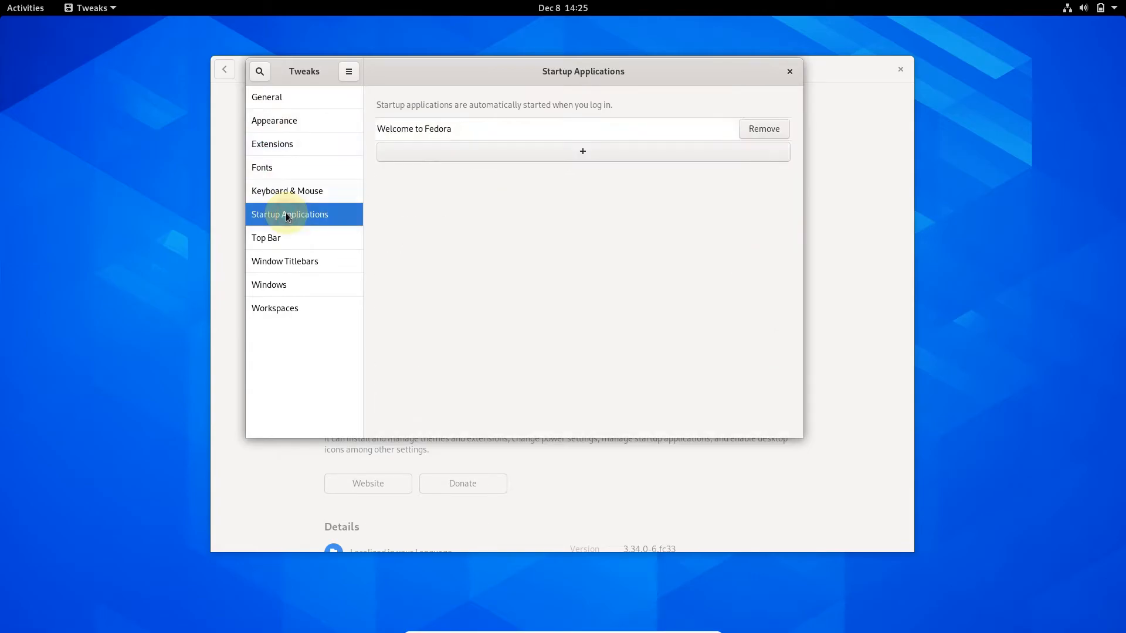
{"action": "left_click", "coordinate": [286, 191]}
Step: Enable Battery Percentage and clock Seconds for the top bar
{"action": "left_click", "coordinate": [280, 238]}
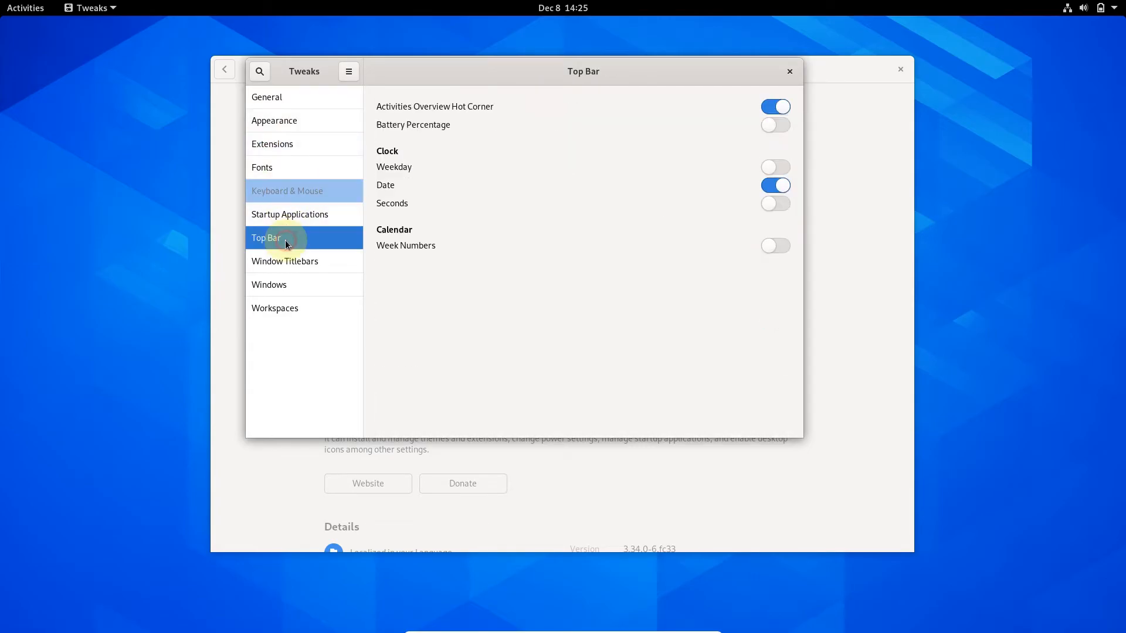
{"action": "left_click", "coordinate": [776, 125]}
{"action": "left_click", "coordinate": [774, 205]}
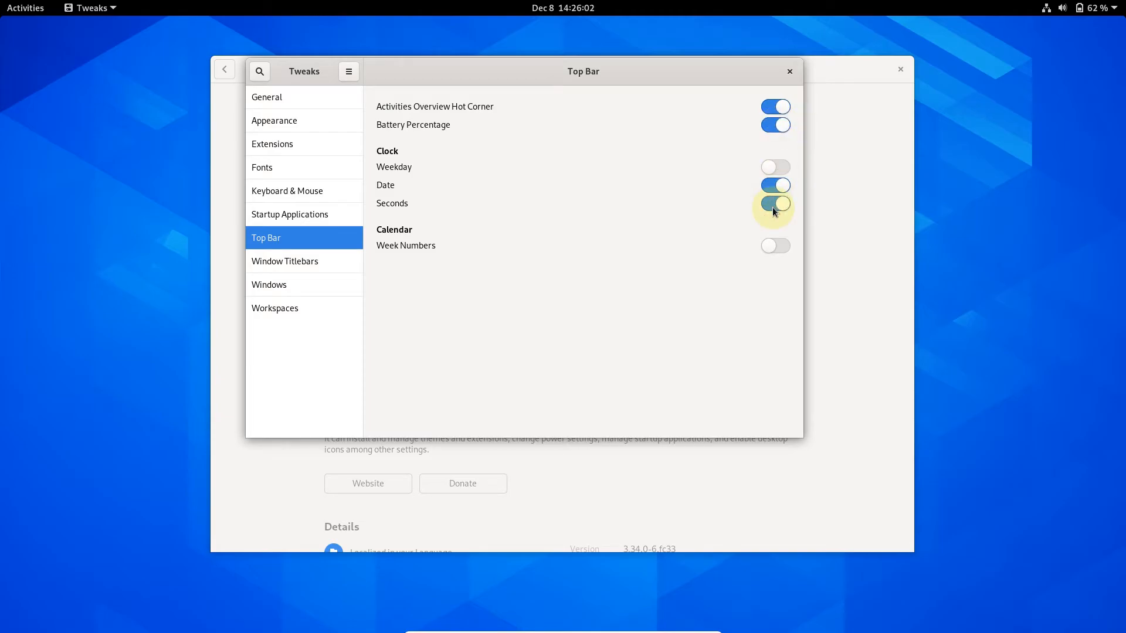
Step: Review the Windows settings, enable the Maximize and Minimize titlebar buttons, and close Tweaks
{"action": "left_click", "coordinate": [304, 287]}
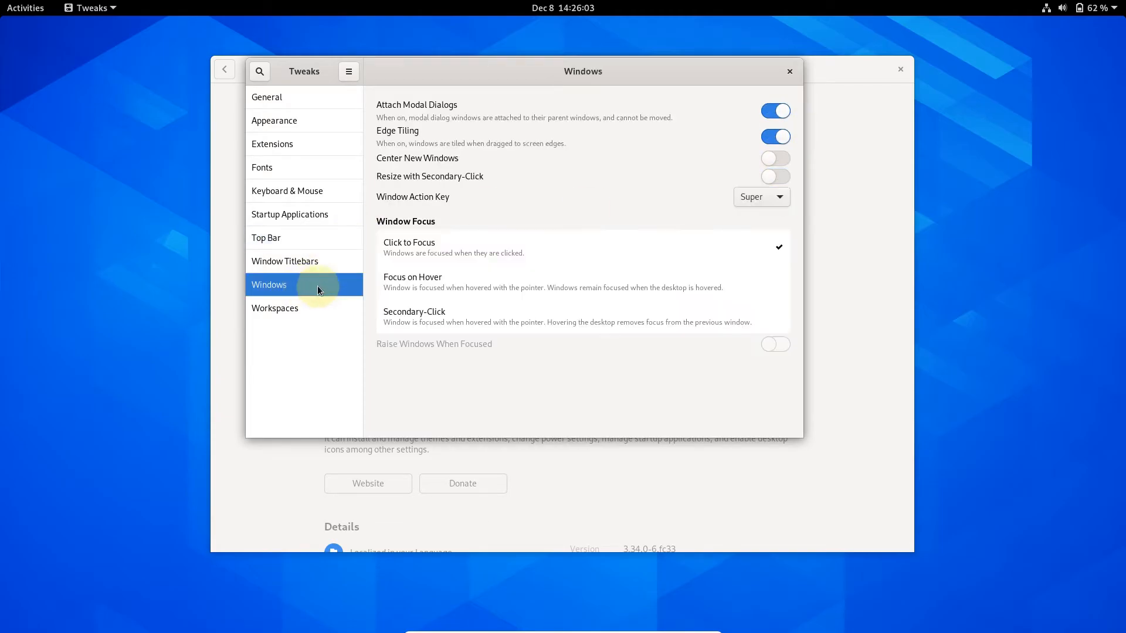
{"action": "left_click", "coordinate": [289, 264]}
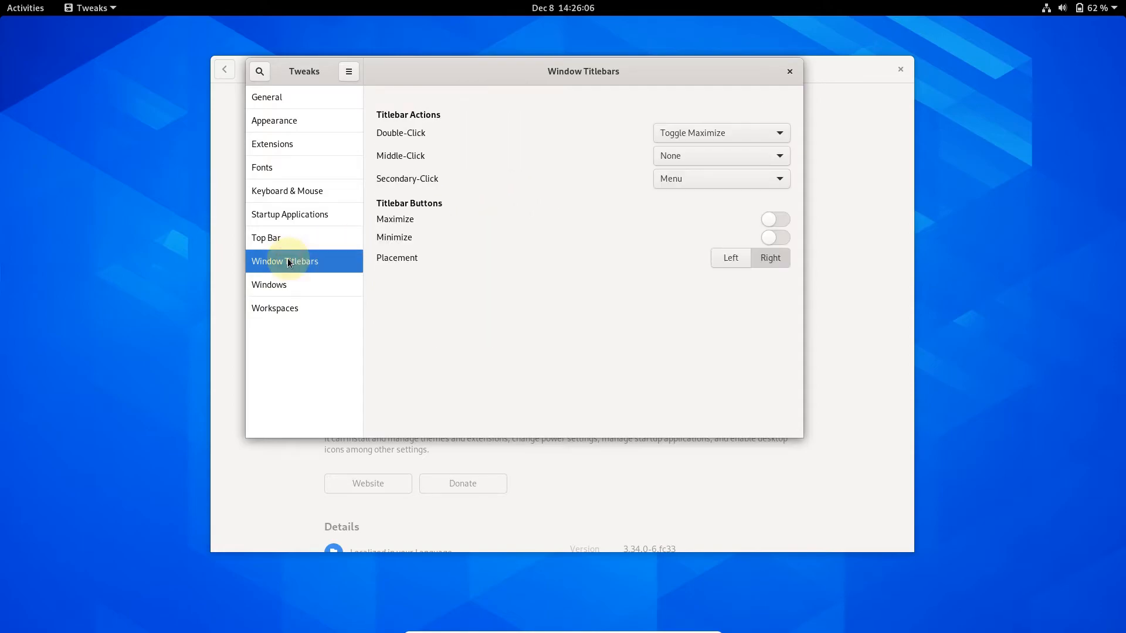
{"action": "left_click", "coordinate": [780, 217]}
{"action": "left_click", "coordinate": [780, 238]}
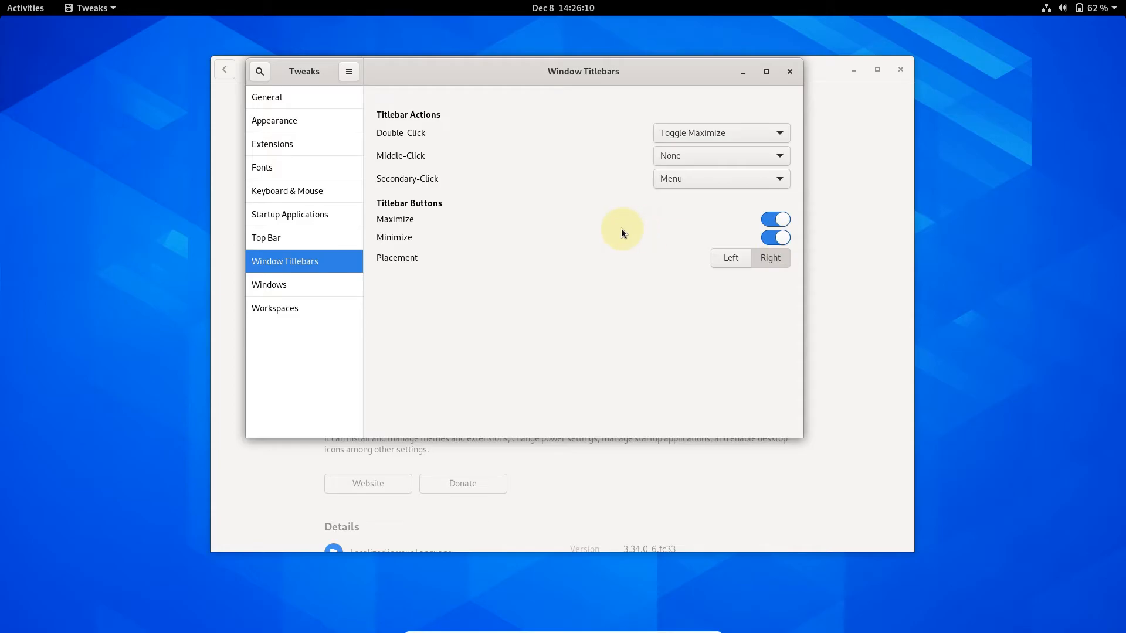
{"action": "left_click", "coordinate": [791, 73]}
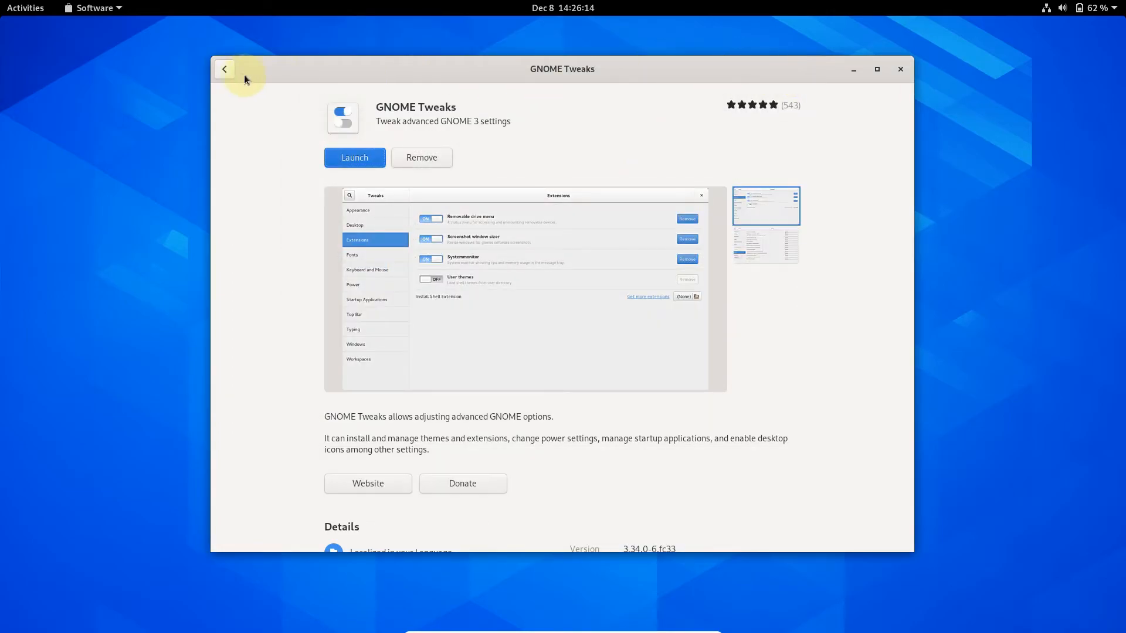
Step: Browse the Audio & Video category in Software and show the available updates
{"action": "left_click", "coordinate": [225, 70]}
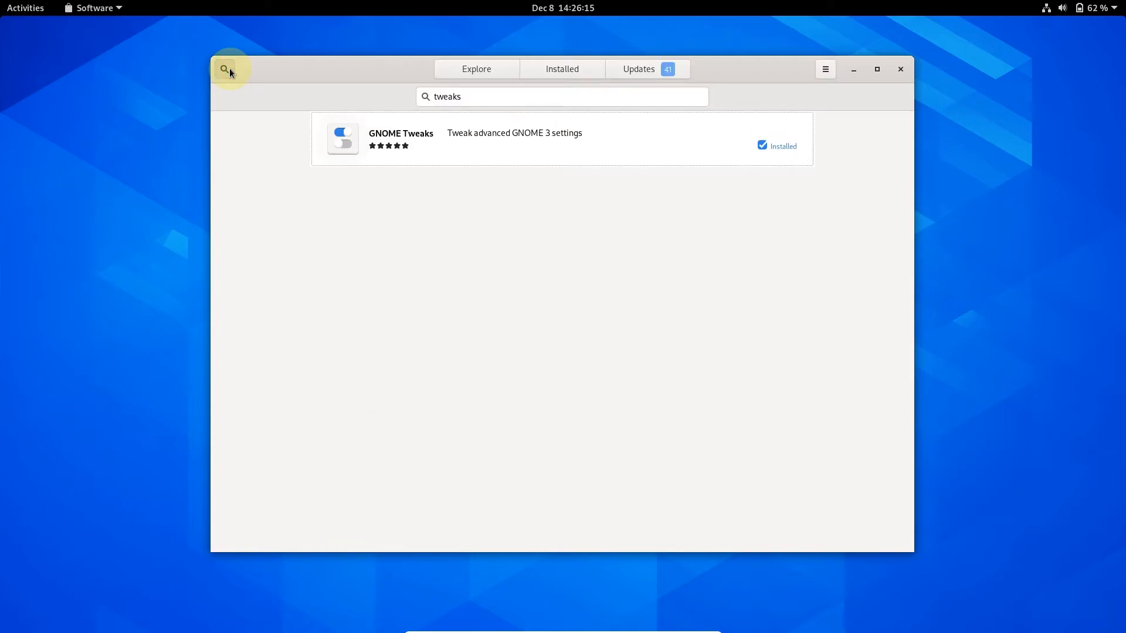
{"action": "left_click", "coordinate": [491, 69]}
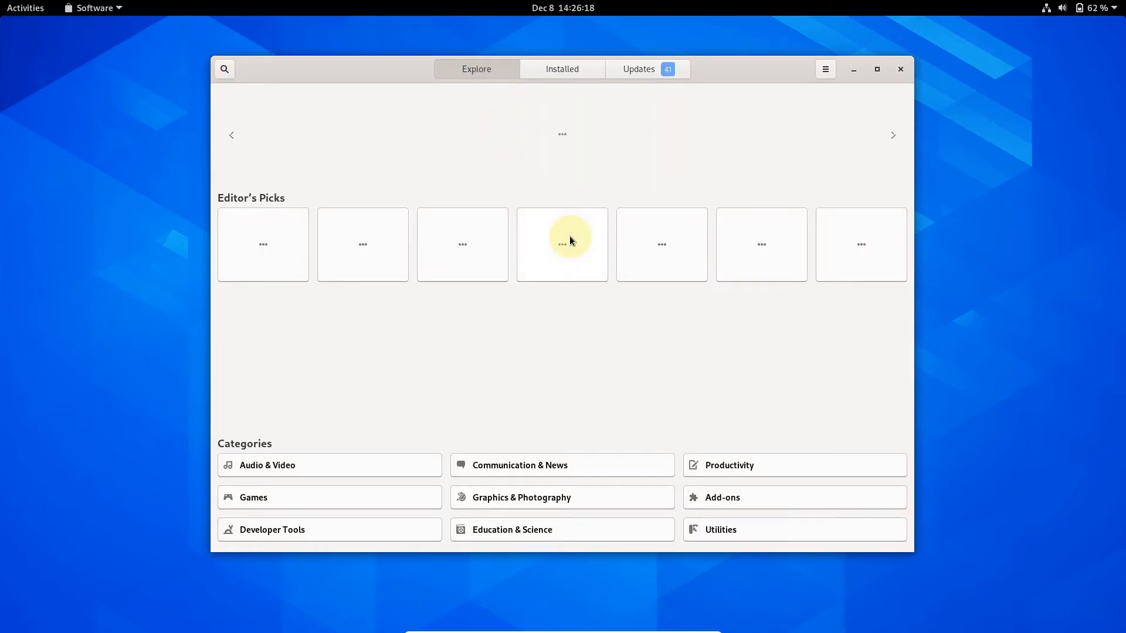
{"action": "left_click", "coordinate": [377, 468]}
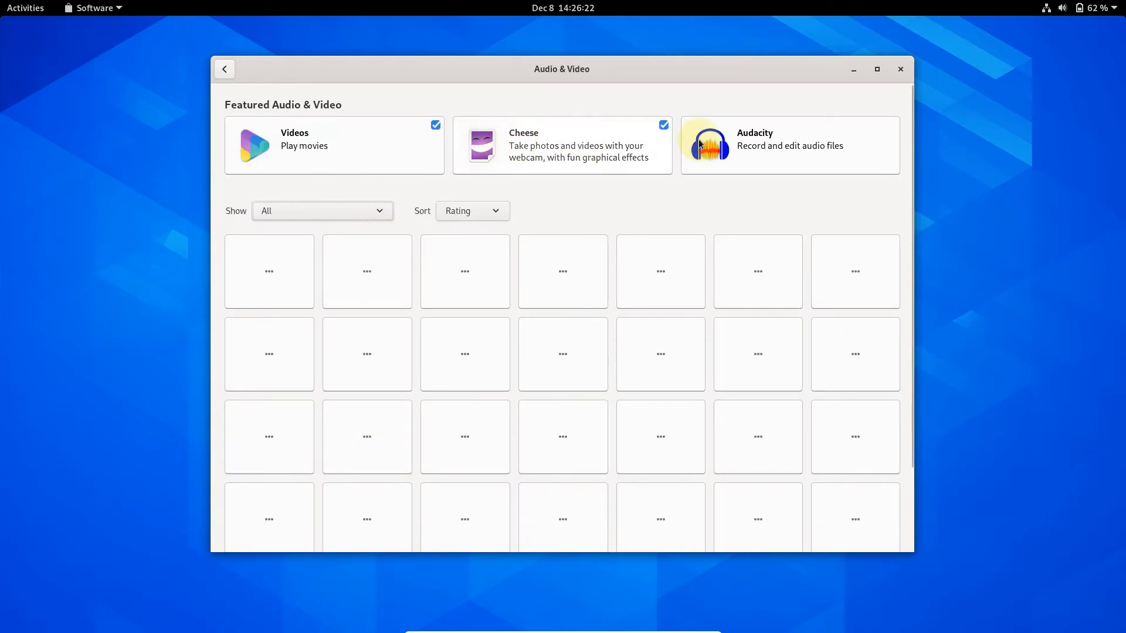
{"action": "scroll", "coordinate": [527, 303], "scroll_direction": "down", "scroll_amount": 5}
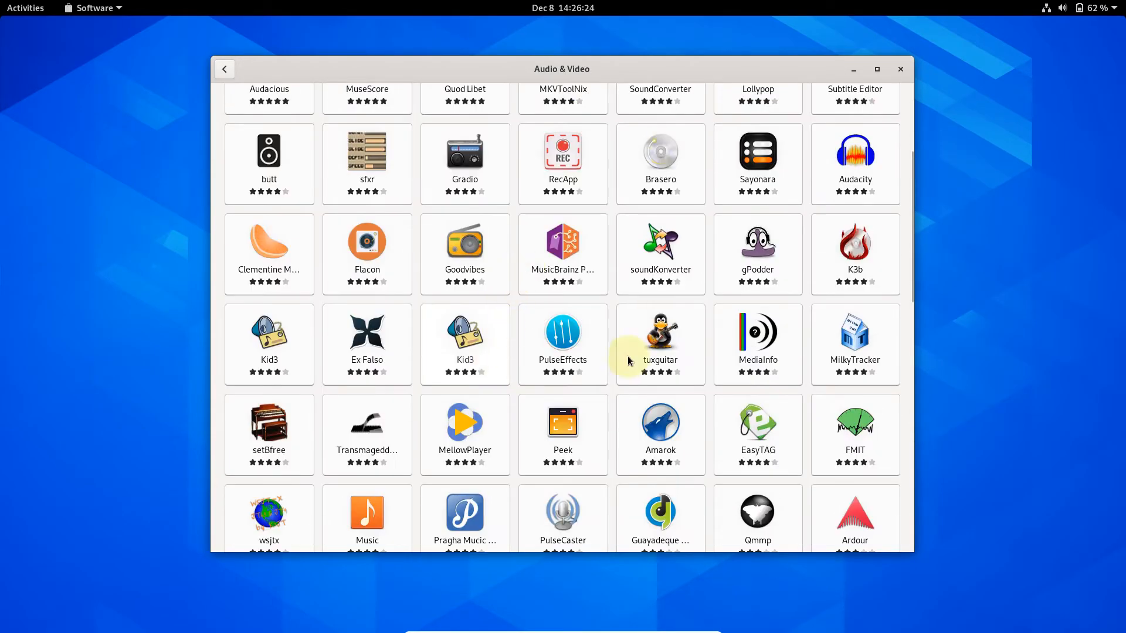
{"action": "left_click", "coordinate": [225, 69]}
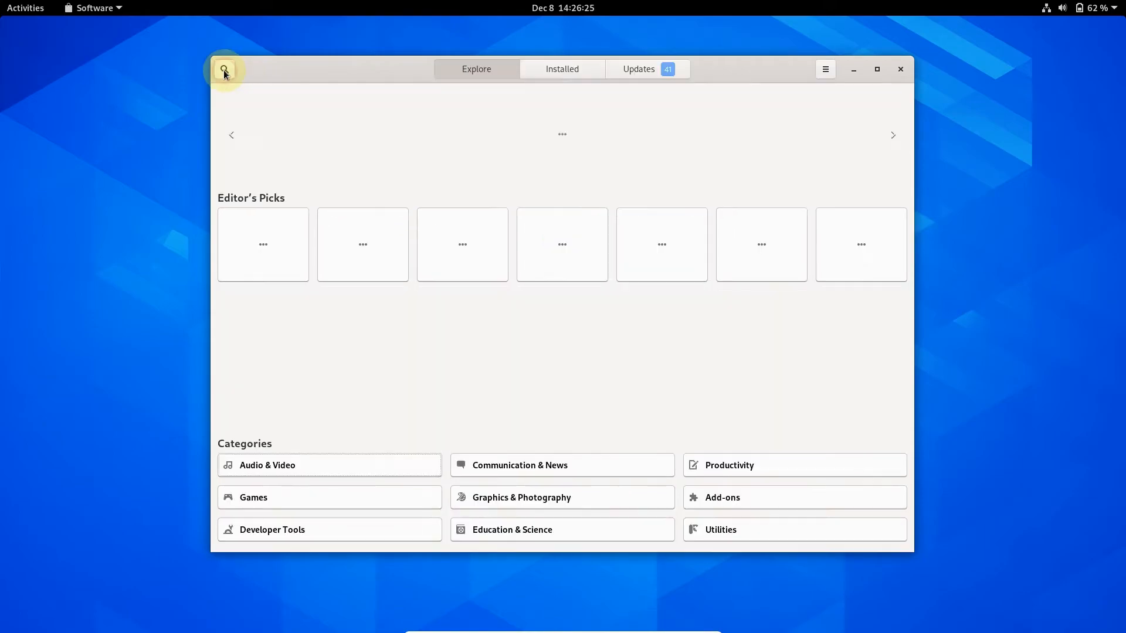
{"action": "left_click", "coordinate": [644, 68]}
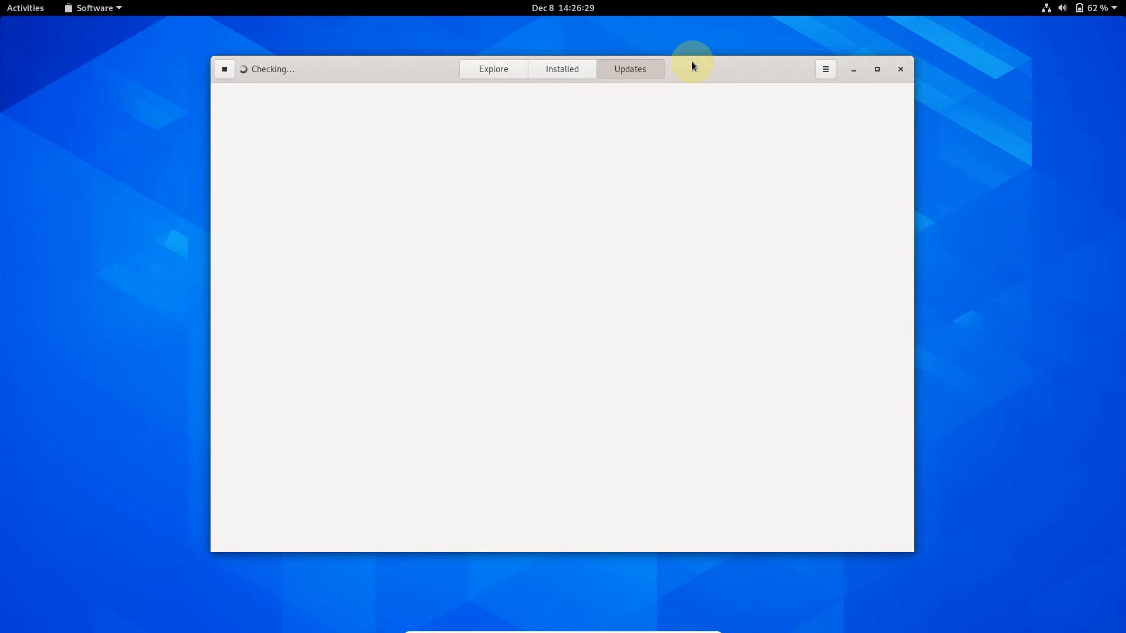
Step: Launch Photos, restore its maximized window to a smaller size, and launch Rhythmbox
{"action": "mouse_move", "coordinate": [3, 5]}
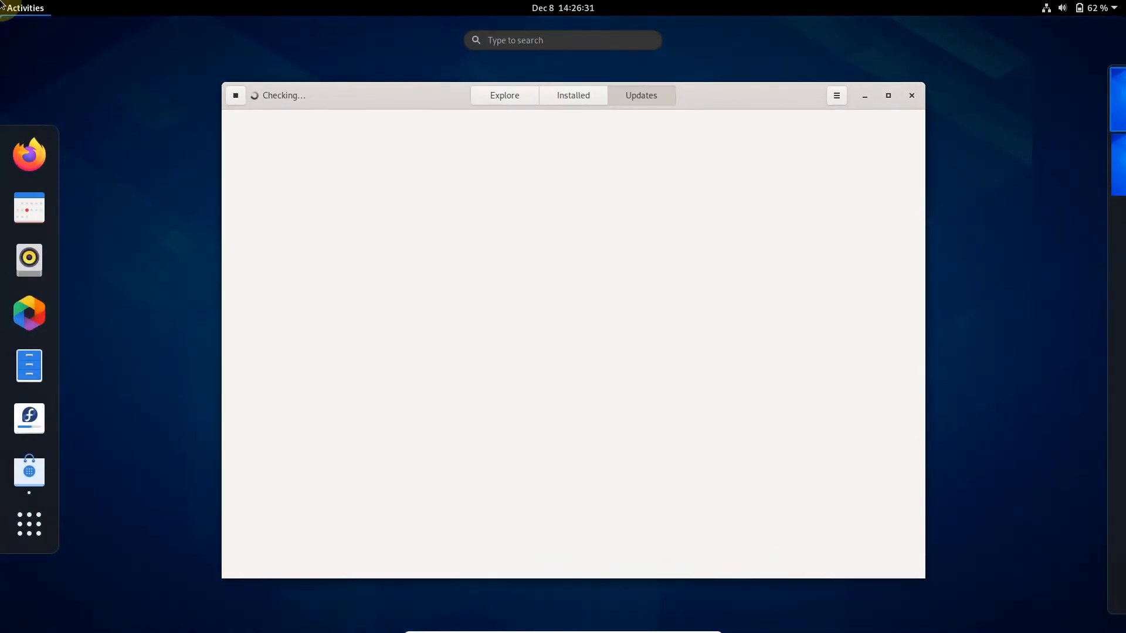
{"action": "left_click", "coordinate": [28, 309]}
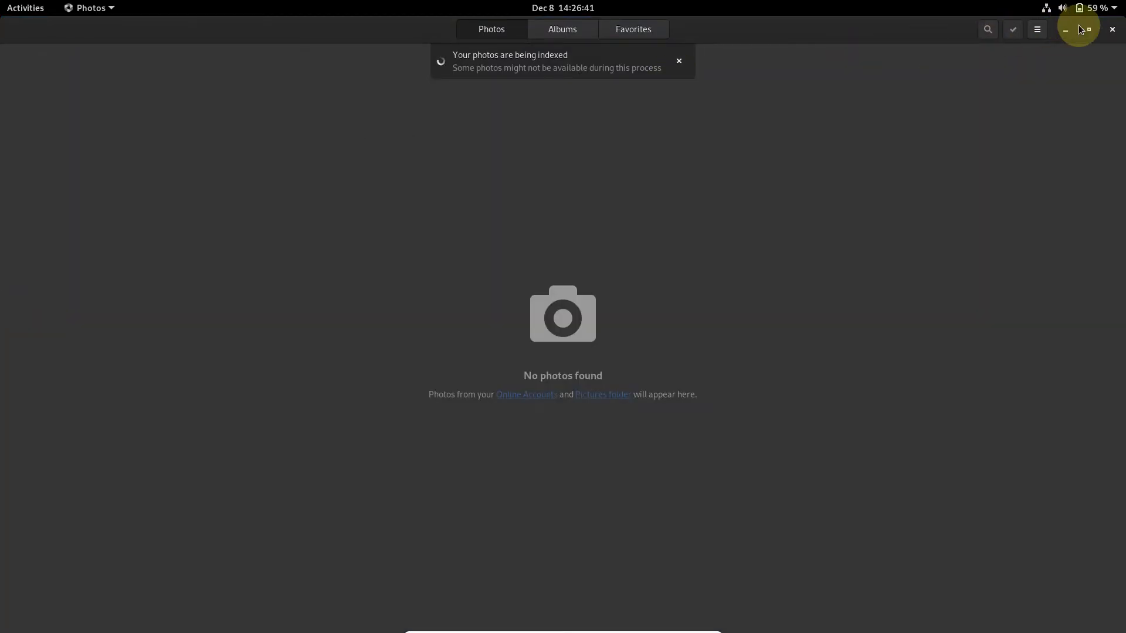
{"action": "left_click", "coordinate": [1088, 29]}
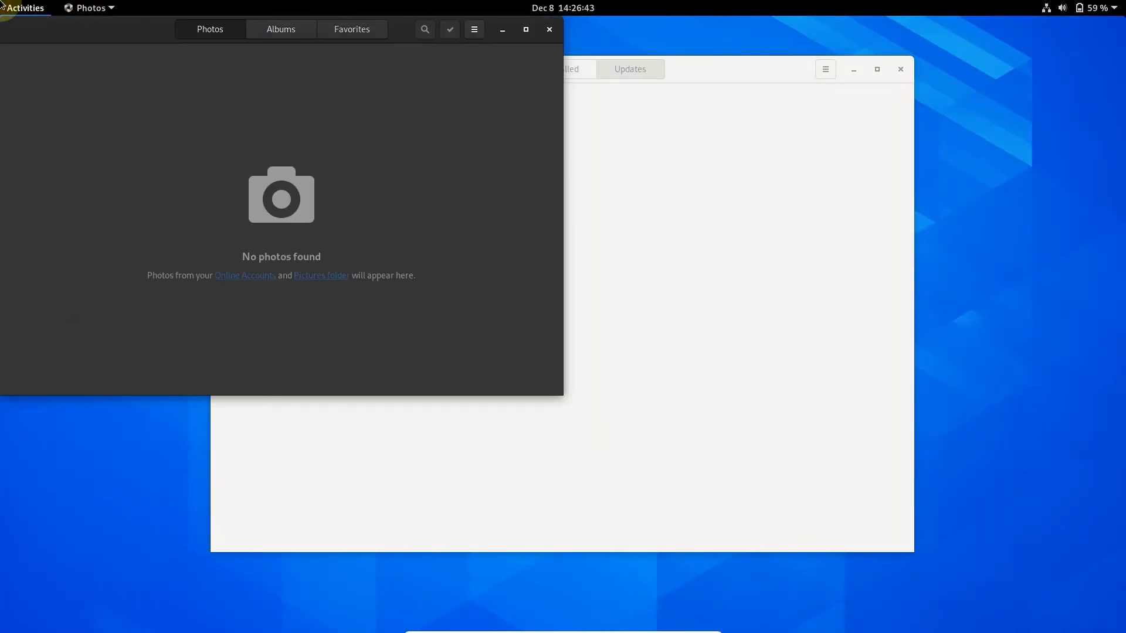
{"action": "mouse_move", "coordinate": [1, 4]}
{"action": "left_click", "coordinate": [28, 258]}
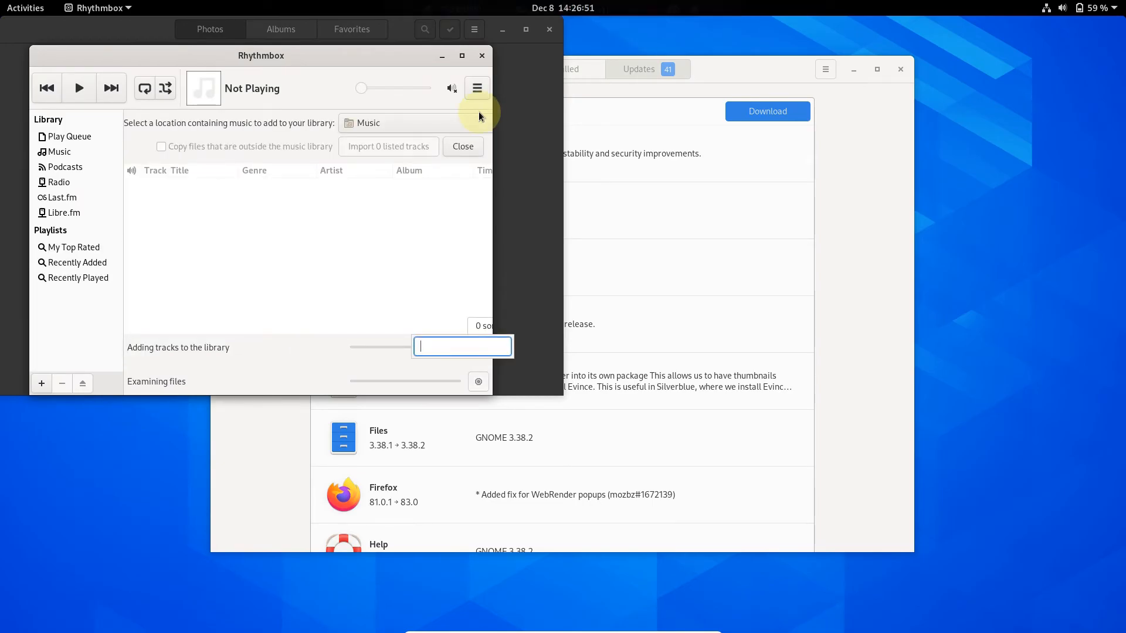
Step: Bring Software to the front, open the Files update details and return to them through the window overview
{"action": "key", "text": "super"}
{"action": "left_click", "coordinate": [368, 444]}
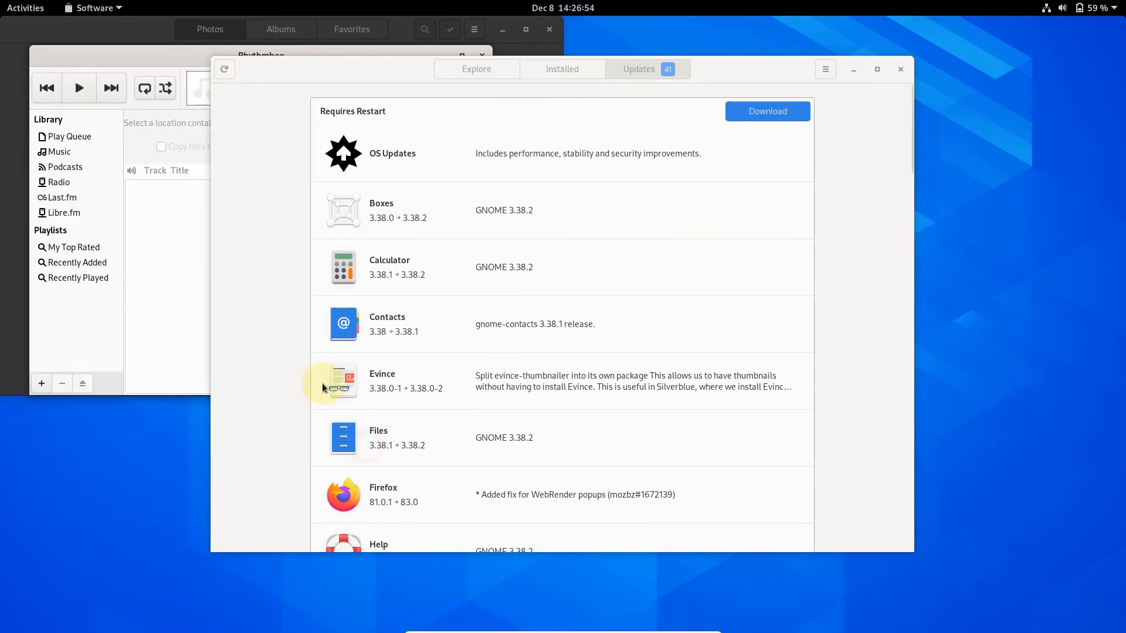
{"action": "key", "text": "super"}
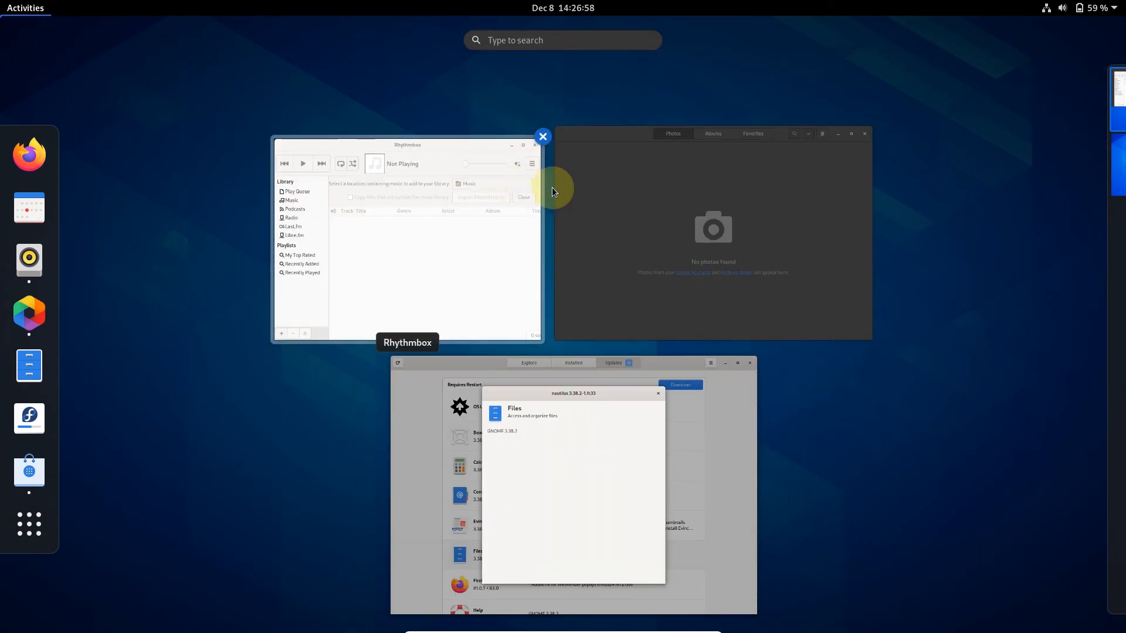
{"action": "left_click", "coordinate": [615, 444]}
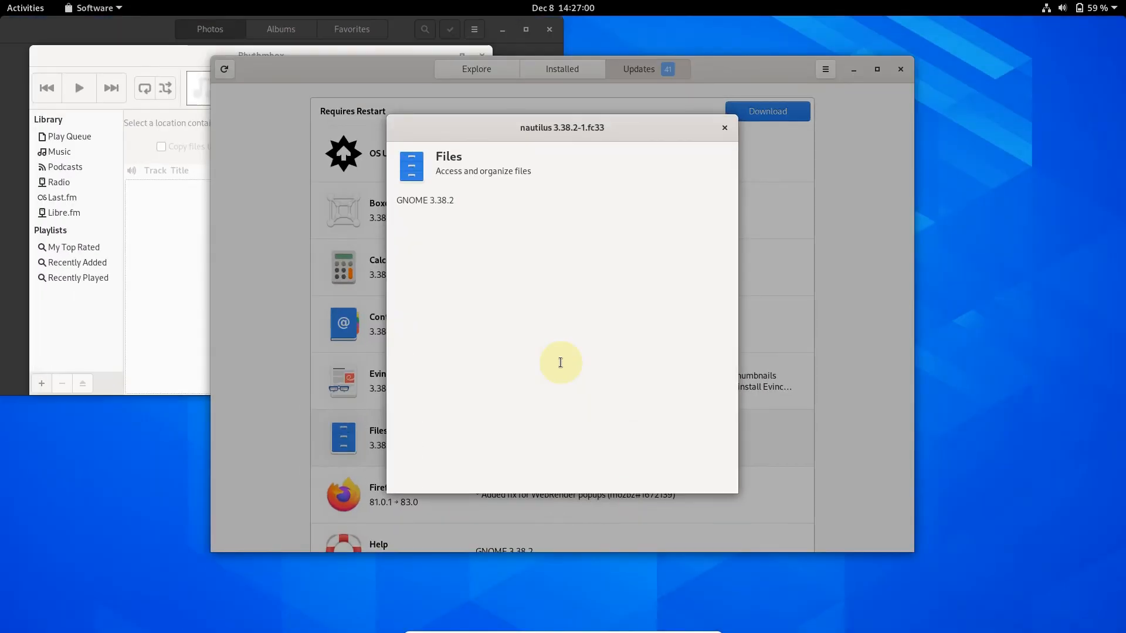
Step: View the empty second workspace in the activities overview and switch back to the first workspace
{"action": "key", "text": "super"}
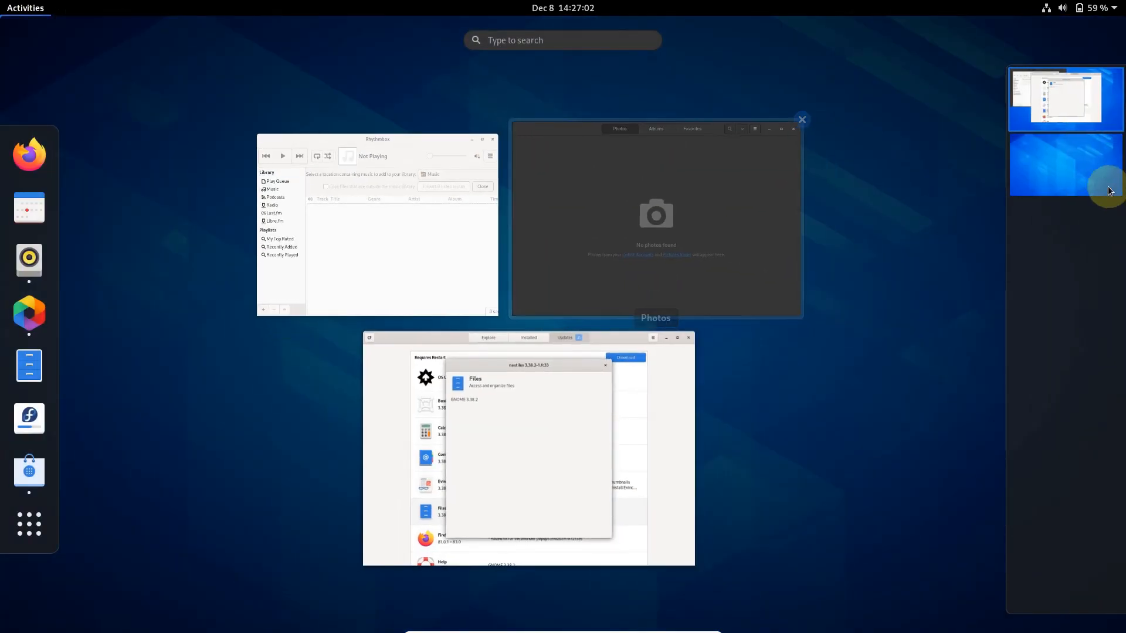
{"action": "left_click", "coordinate": [1103, 176]}
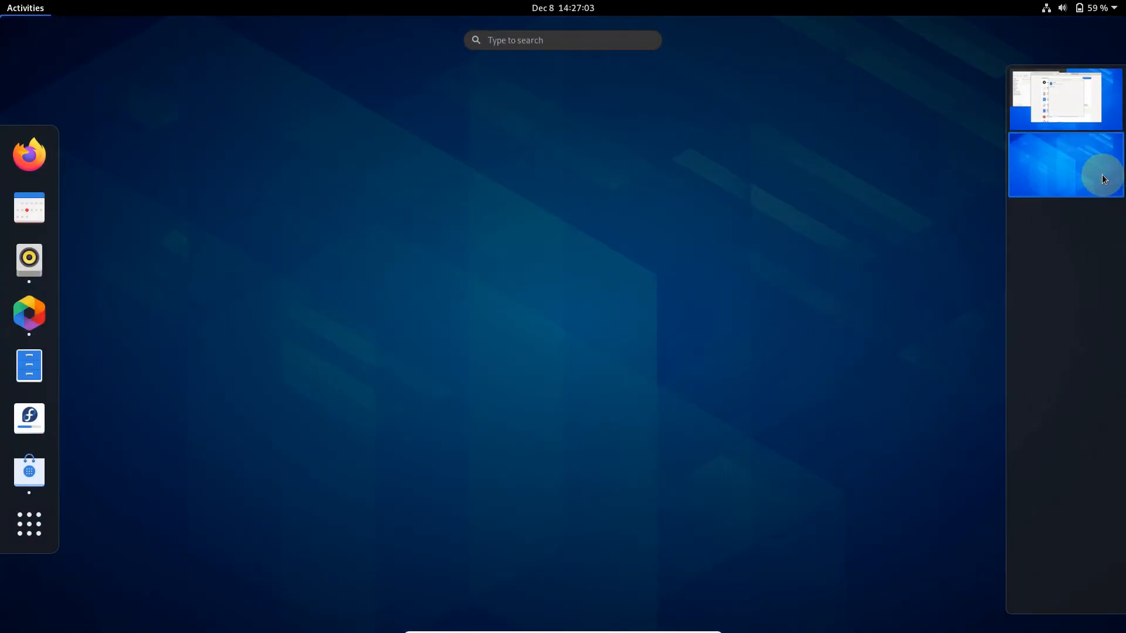
{"action": "left_click", "coordinate": [1052, 123]}
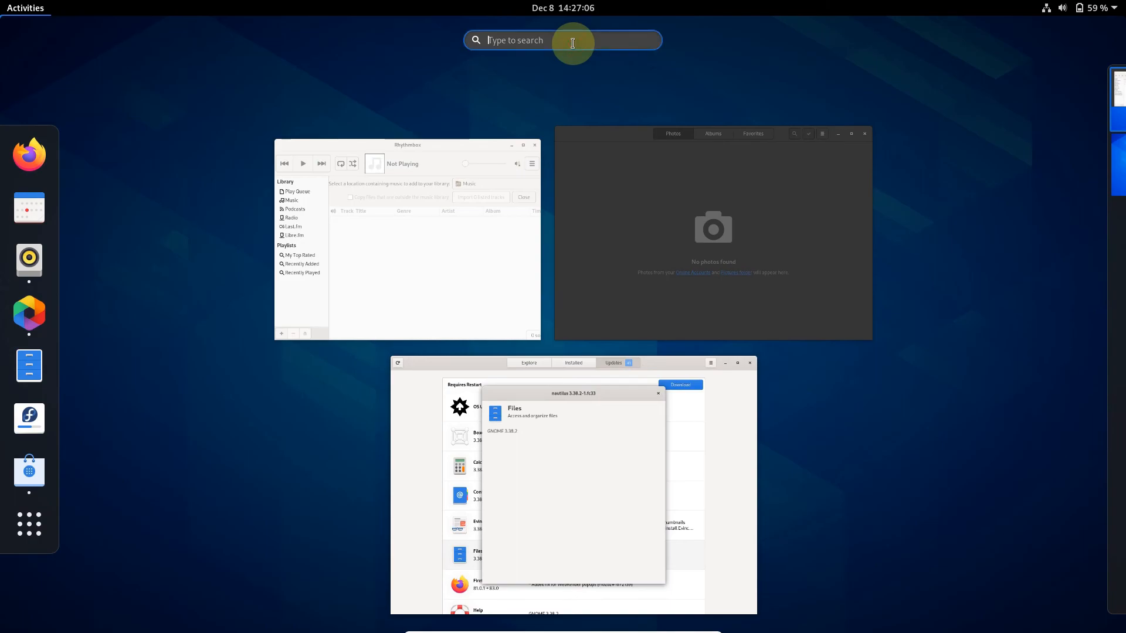
Step: Search the activities overview for "cheese" and return to the open windows
{"action": "type", "text": "chees"}
{"action": "type", "text": "eese"}
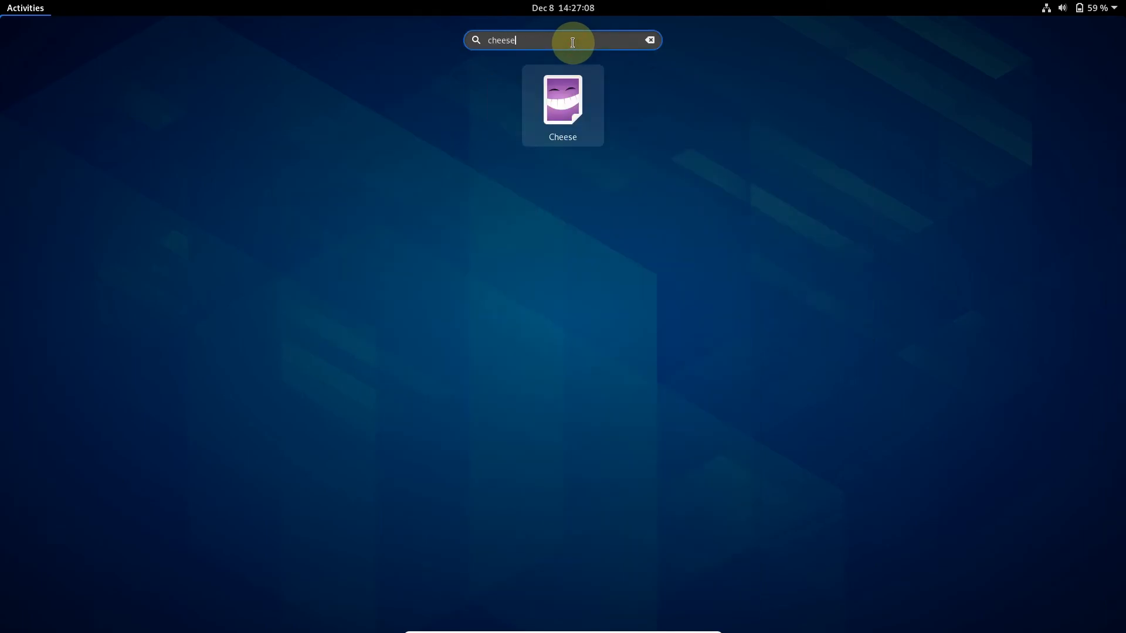
{"action": "mouse_move", "coordinate": [0, 0]}
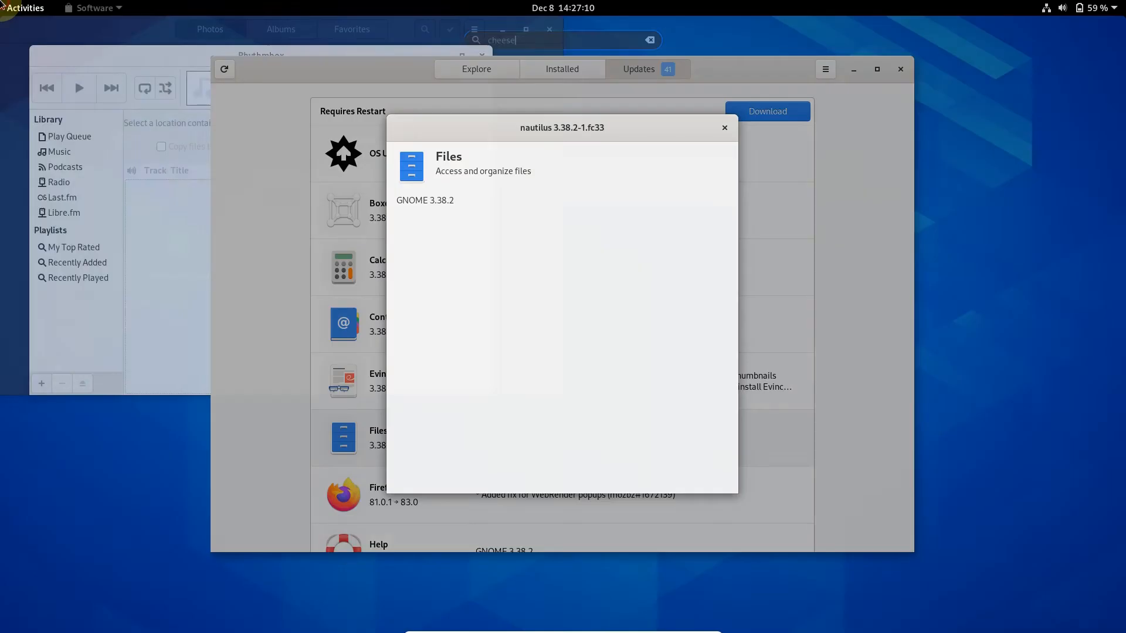
{"action": "left_click", "coordinate": [557, 249]}
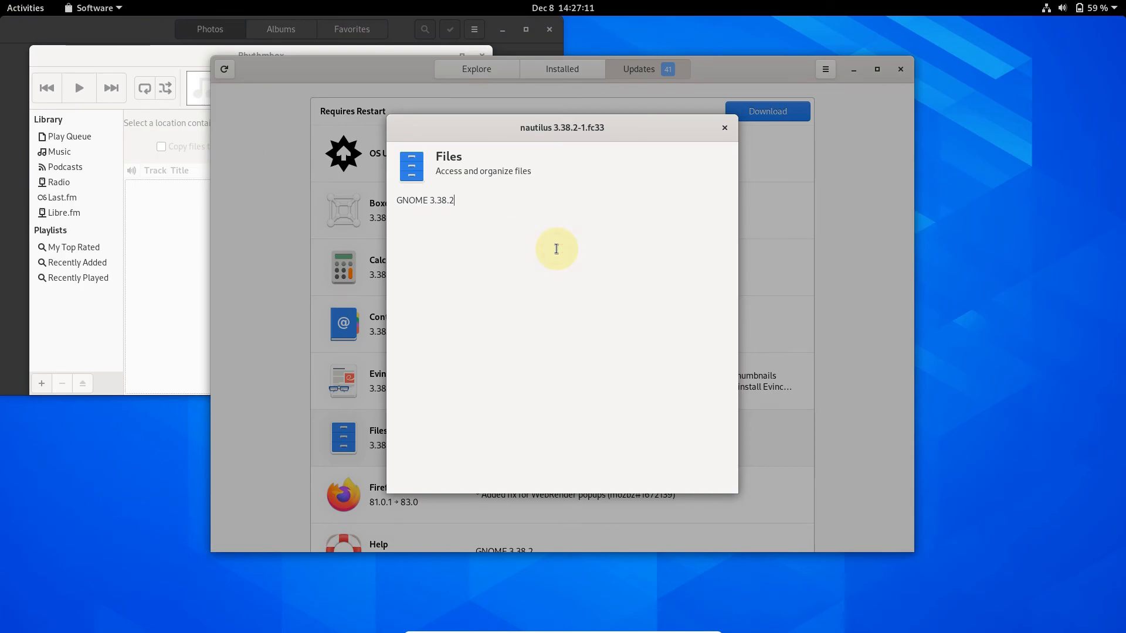
Step: Close the Files update details, the Rhythmbox window and the Photos window
{"action": "left_click", "coordinate": [725, 128]}
{"action": "left_click", "coordinate": [297, 56]}
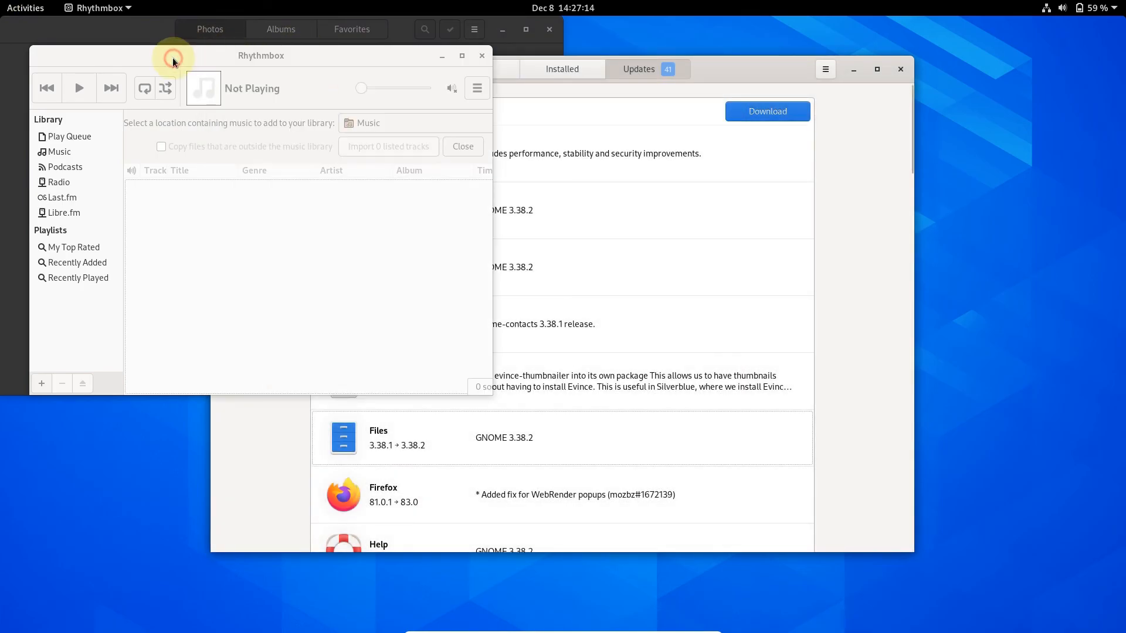
{"action": "left_click", "coordinate": [482, 55]}
{"action": "left_click", "coordinate": [555, 30]}
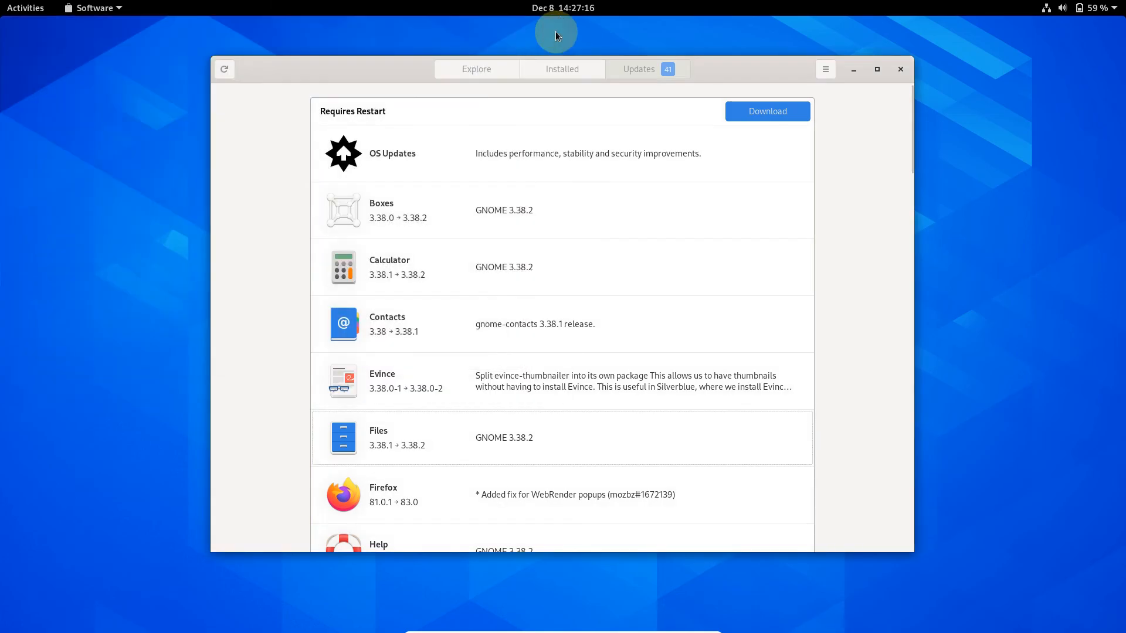
Step: Shift the Software window slightly, look through its updates list and close it
{"action": "left_click_drag", "start_coordinate": [388, 69], "coordinate": [382, 65]}
{"action": "left_click", "coordinate": [856, 141]}
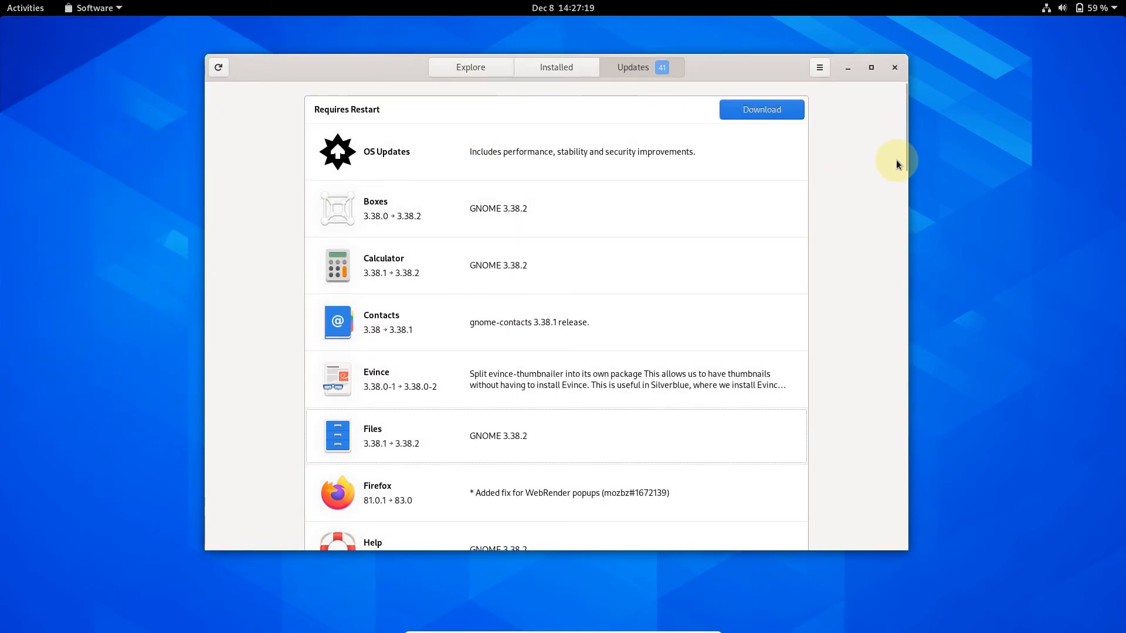
{"action": "left_click_drag", "start_coordinate": [906, 149], "coordinate": [867, 42]}
{"action": "left_click", "coordinate": [900, 74]}
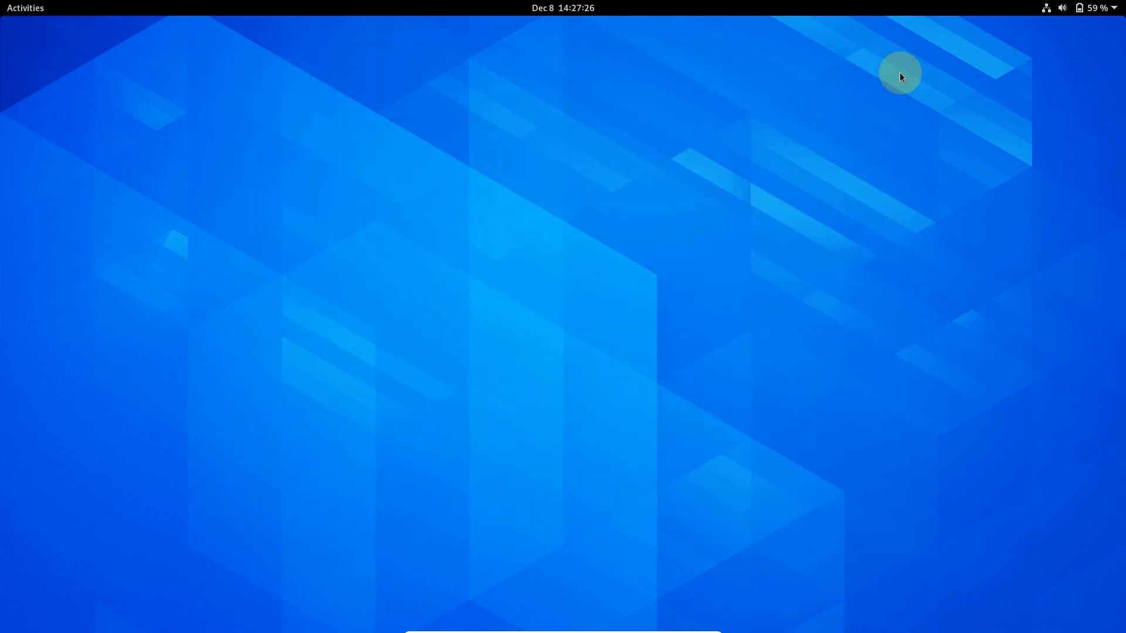